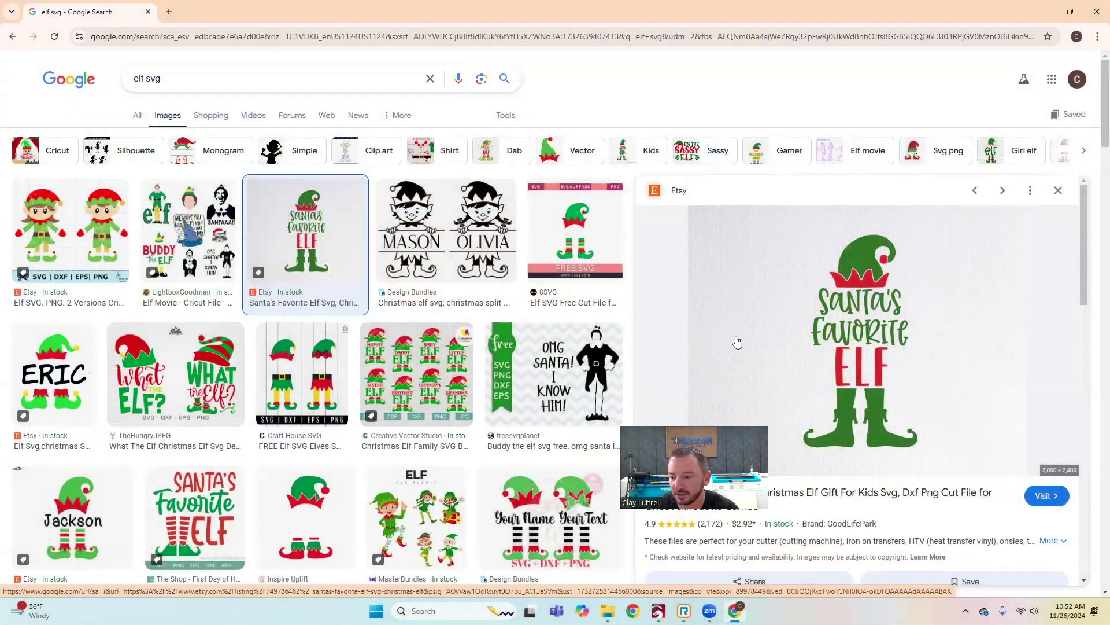
# - Copy the Santa's Favorite Elf preview image from the Etsy result to the clipboard
pyautogui.rightClick(899, 354)
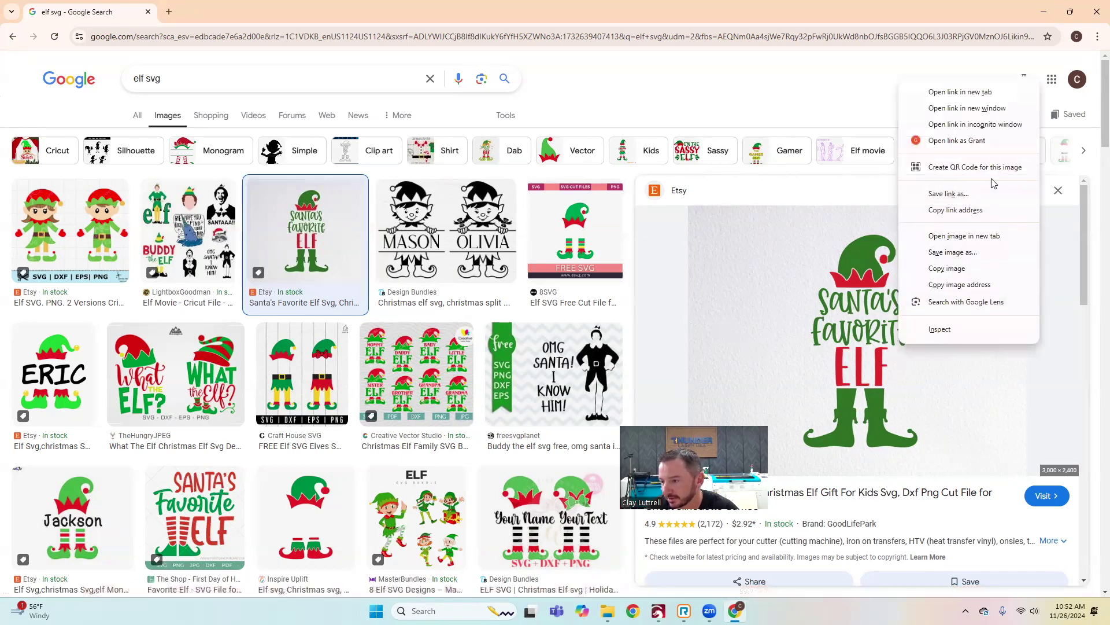
pyautogui.click(973, 268)
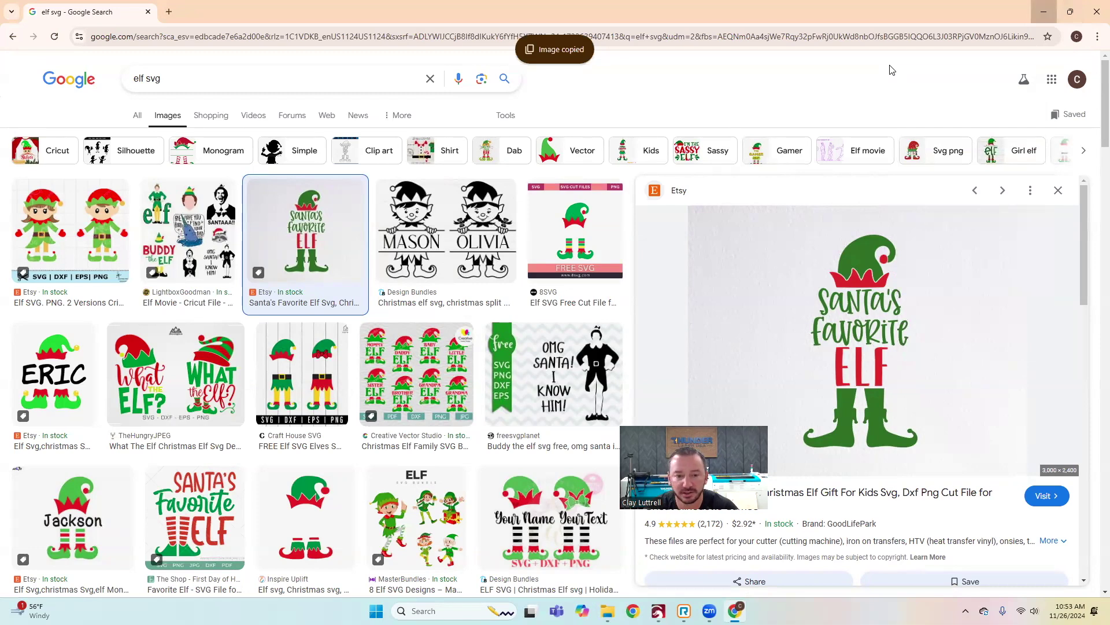
# - Trace the pasted elf image into vector outlines, deleting the original image after tracing
pyautogui.click(1070, 11)
pyautogui.hotkey('alt', 'Tab')
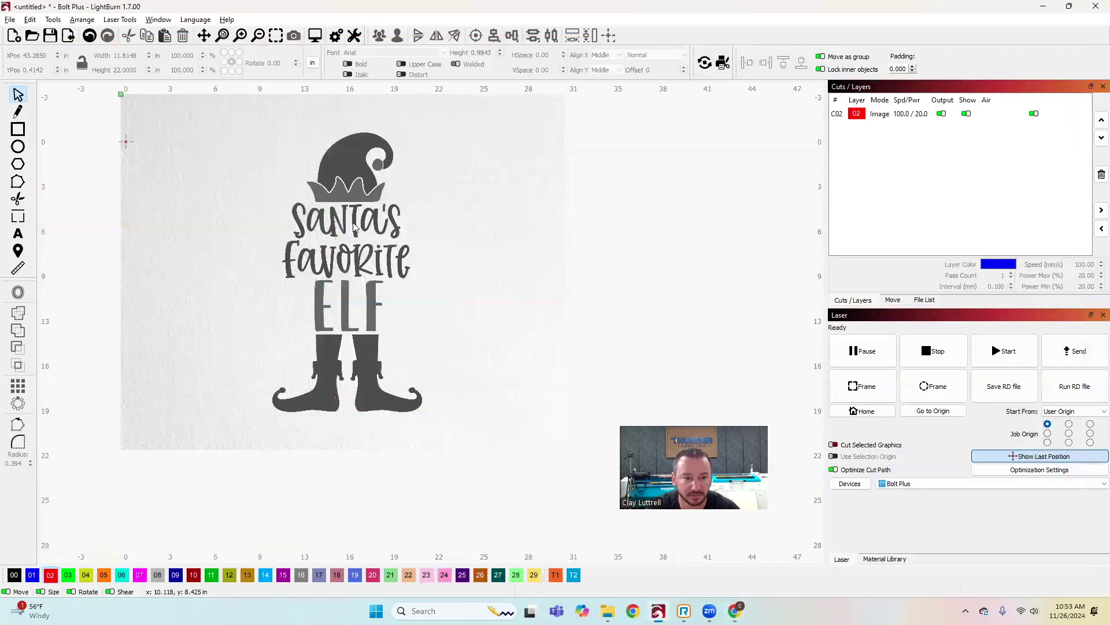
pyautogui.click(355, 227)
pyautogui.rightClick(363, 219)
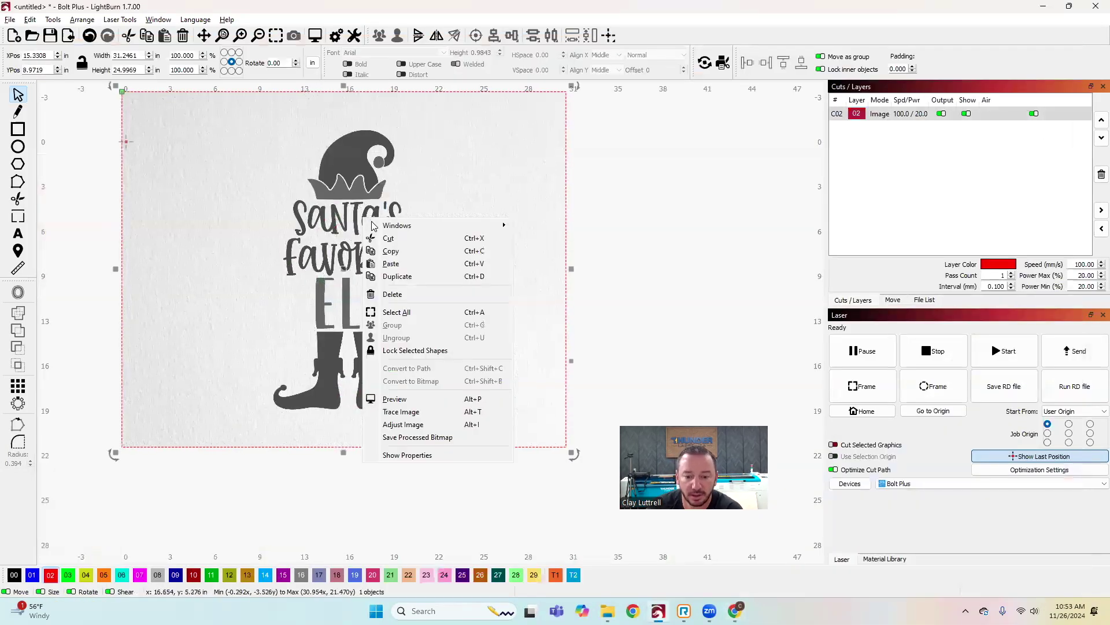
pyautogui.click(426, 412)
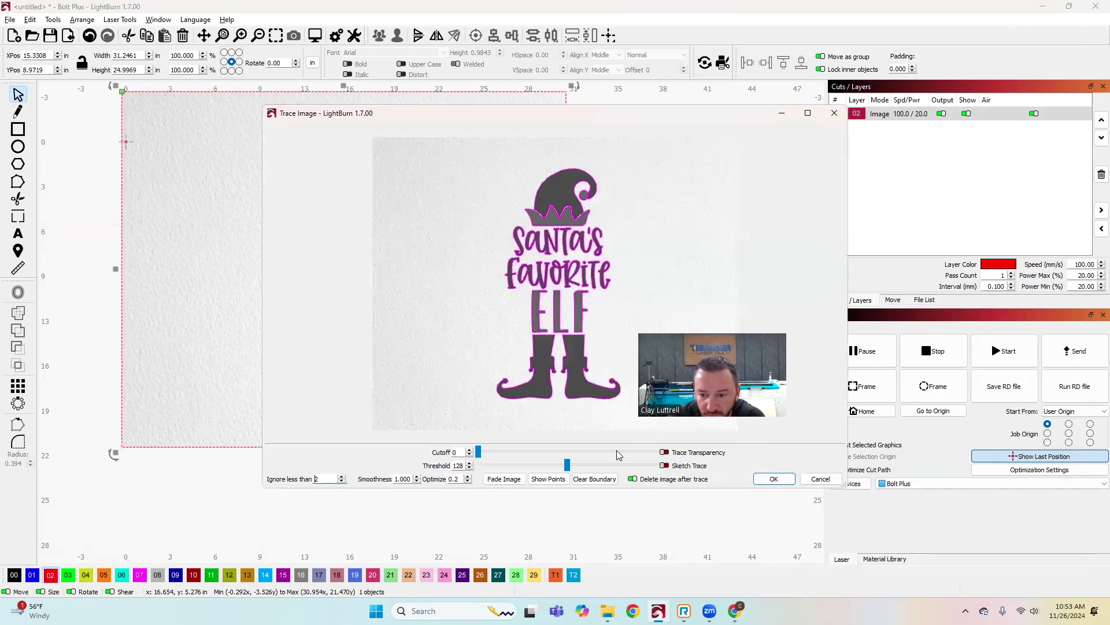
pyautogui.click(775, 479)
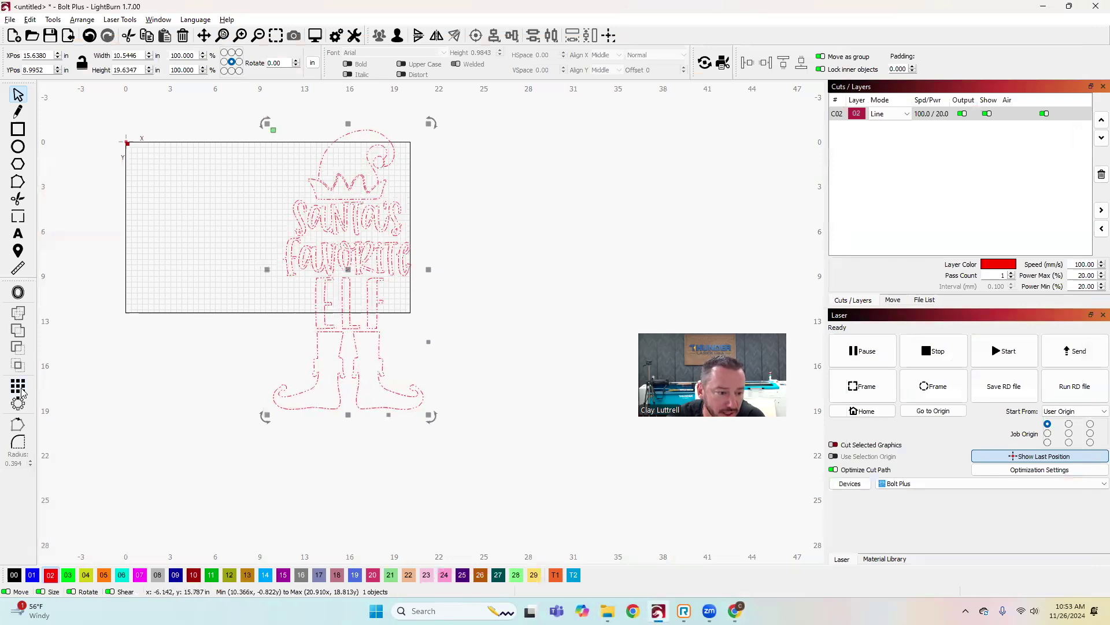
# - Offset the elf outlines 0.4 outward with round corners and put the offset on blue layer 01
pyautogui.click(18, 403)
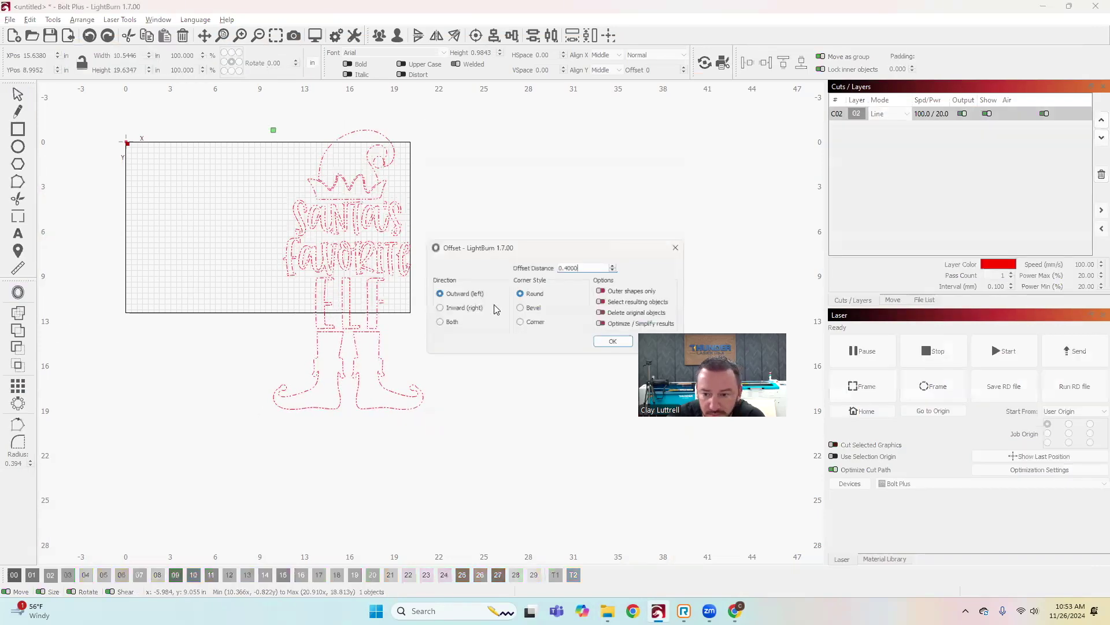
pyautogui.click(615, 343)
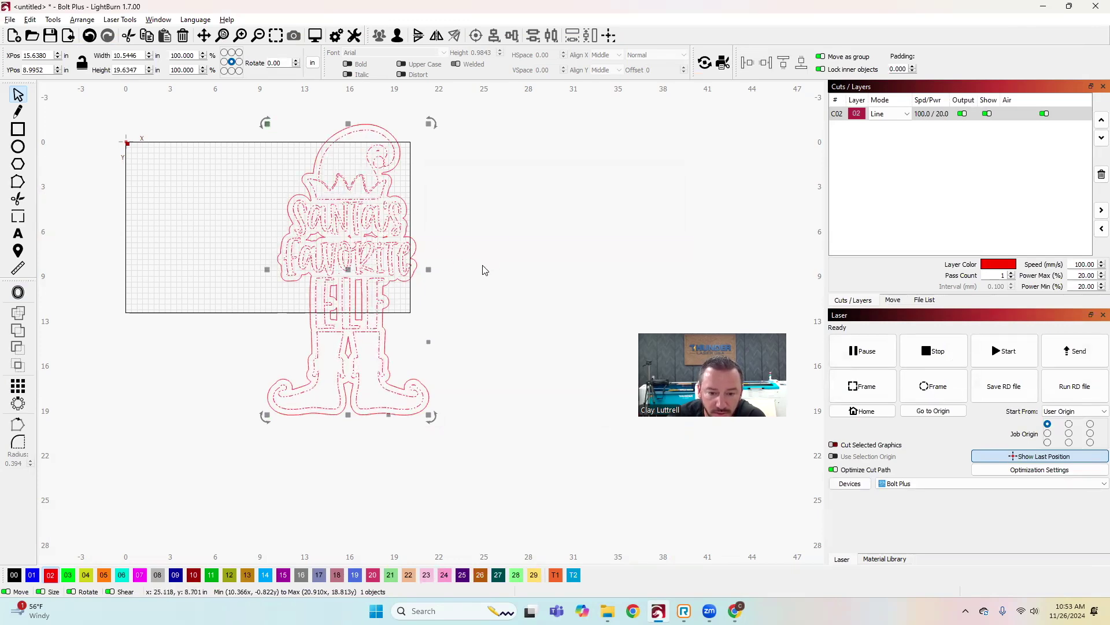
pyautogui.click(484, 275)
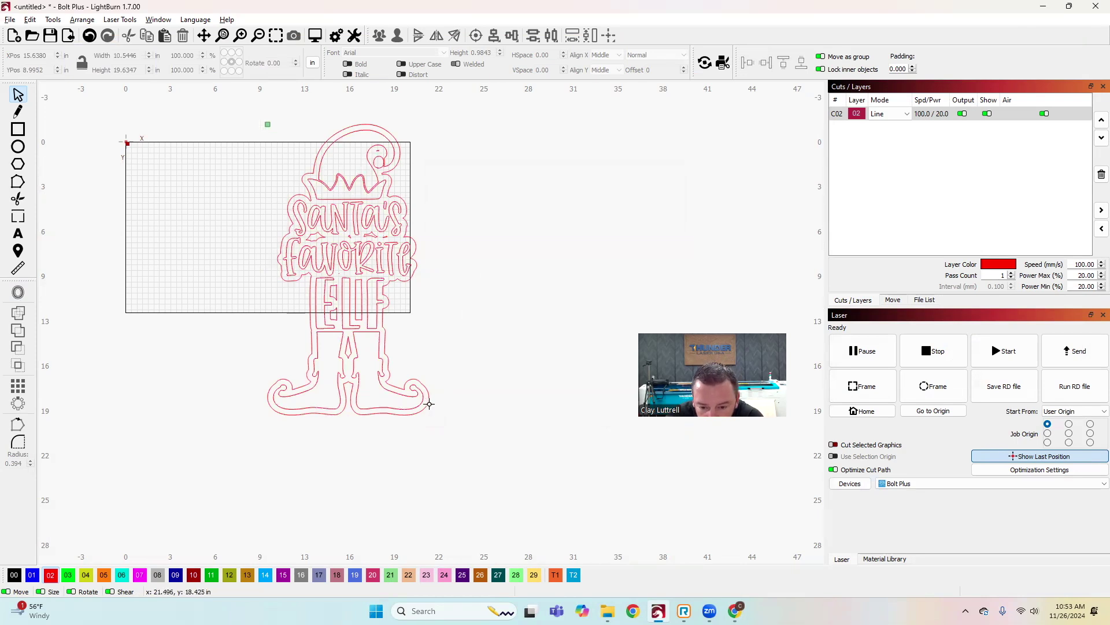
pyautogui.click(429, 404)
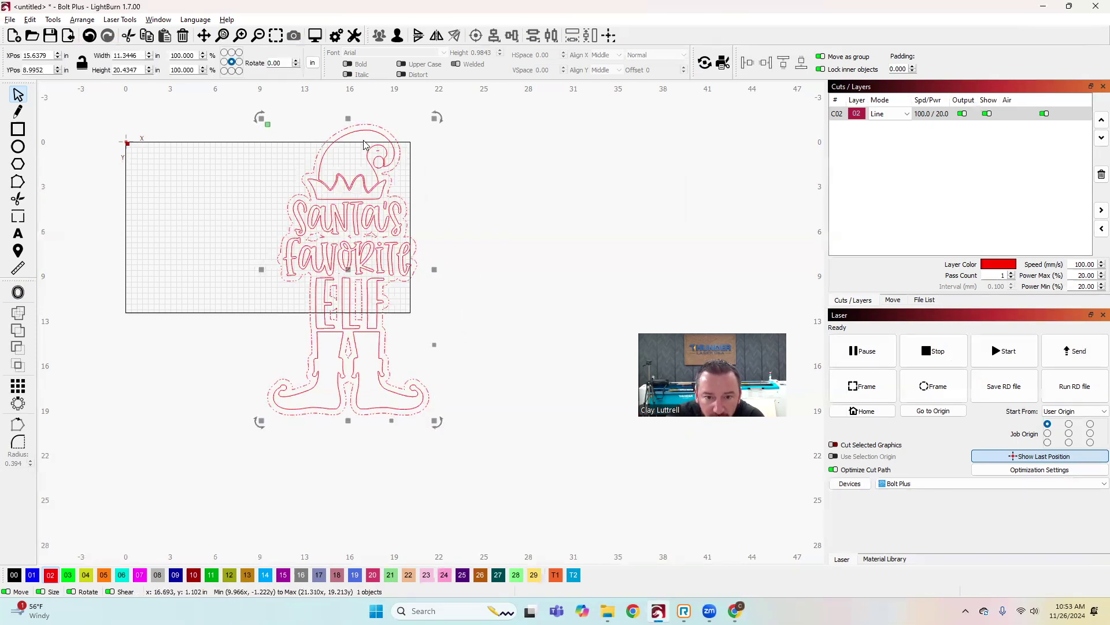
pyautogui.click(35, 575)
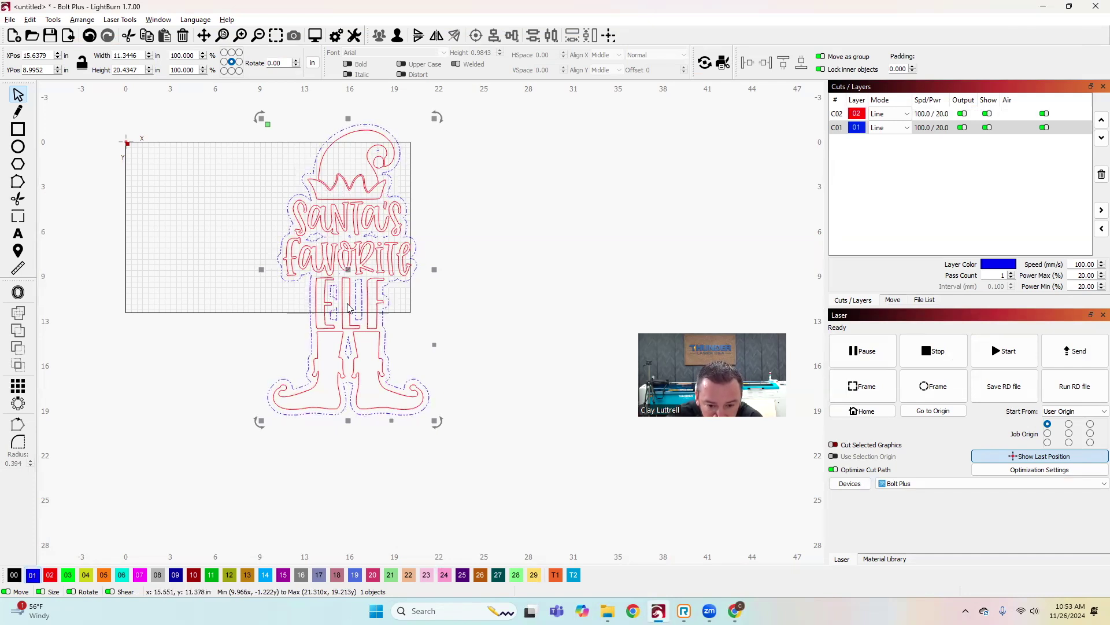
# - Ungroup the traced elf design into separate pieces
pyautogui.scroll(3, 347, 306)
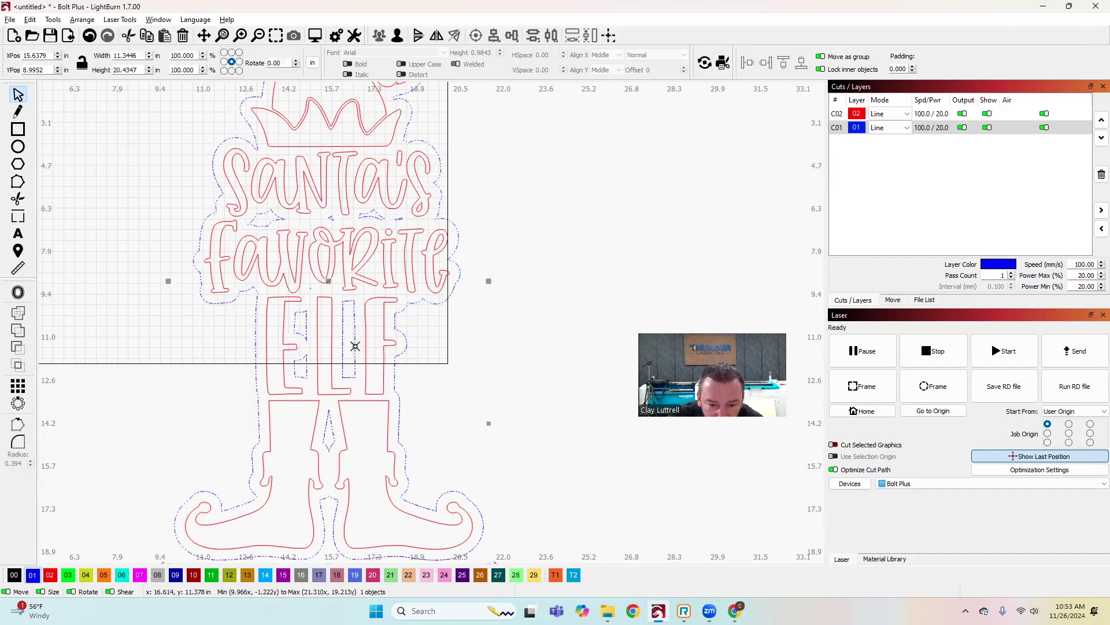
pyautogui.rightClick(355, 345)
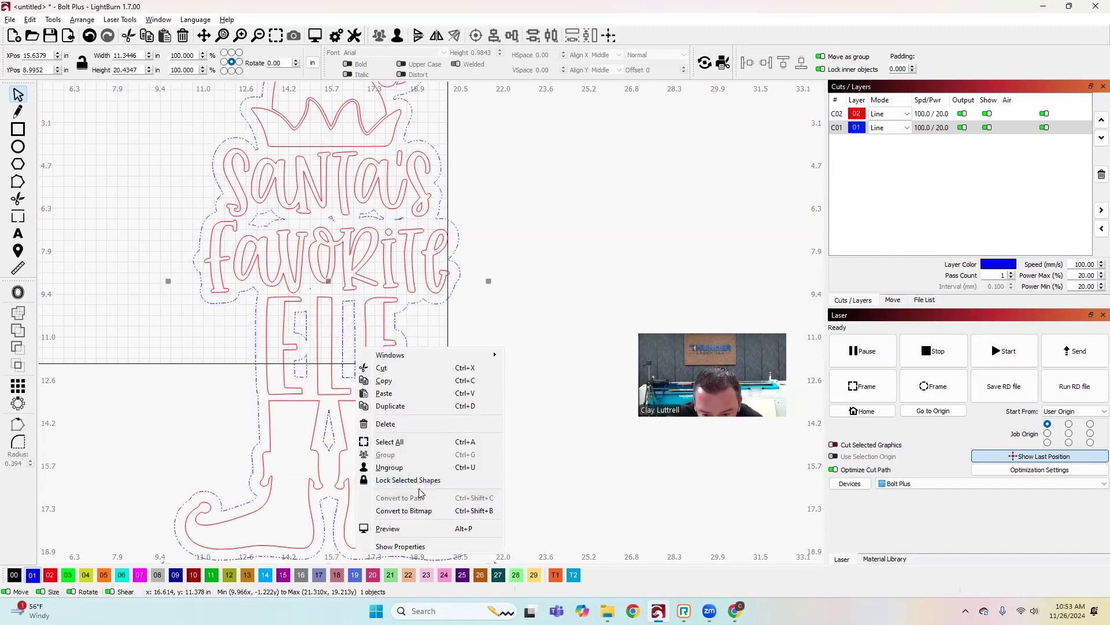
pyautogui.click(425, 466)
# - Select the whole elf design with its outline and move it to the left of the work area
pyautogui.click(108, 220)
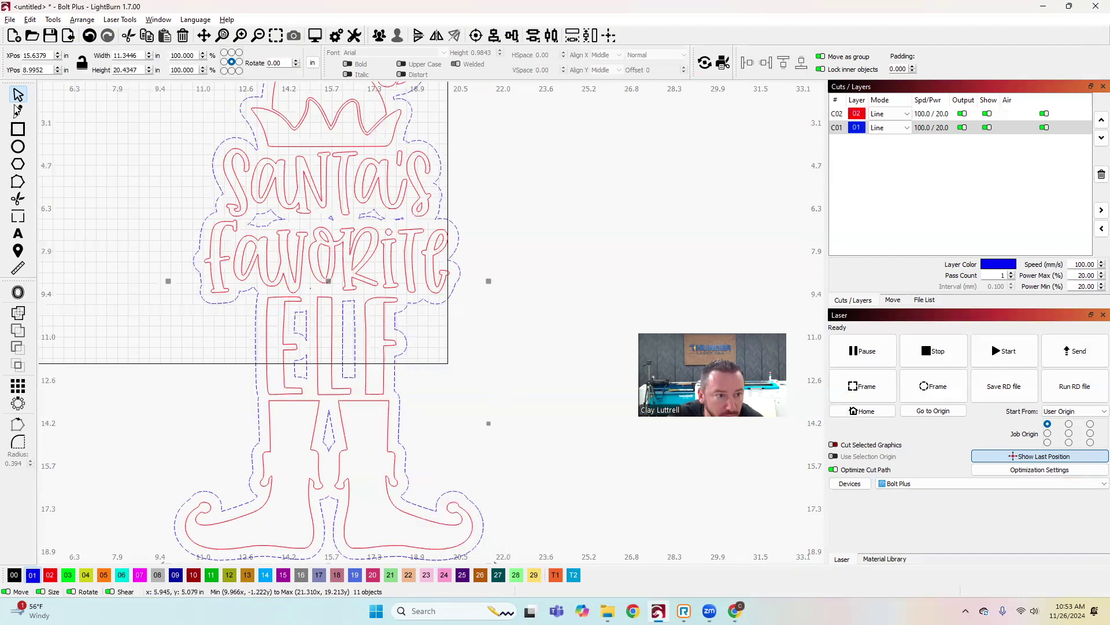
pyautogui.moveTo(151, 281); pyautogui.dragTo(458, 384)
pyautogui.scroll(-3, 313, 104)
pyautogui.scroll(-1, 312, 105)
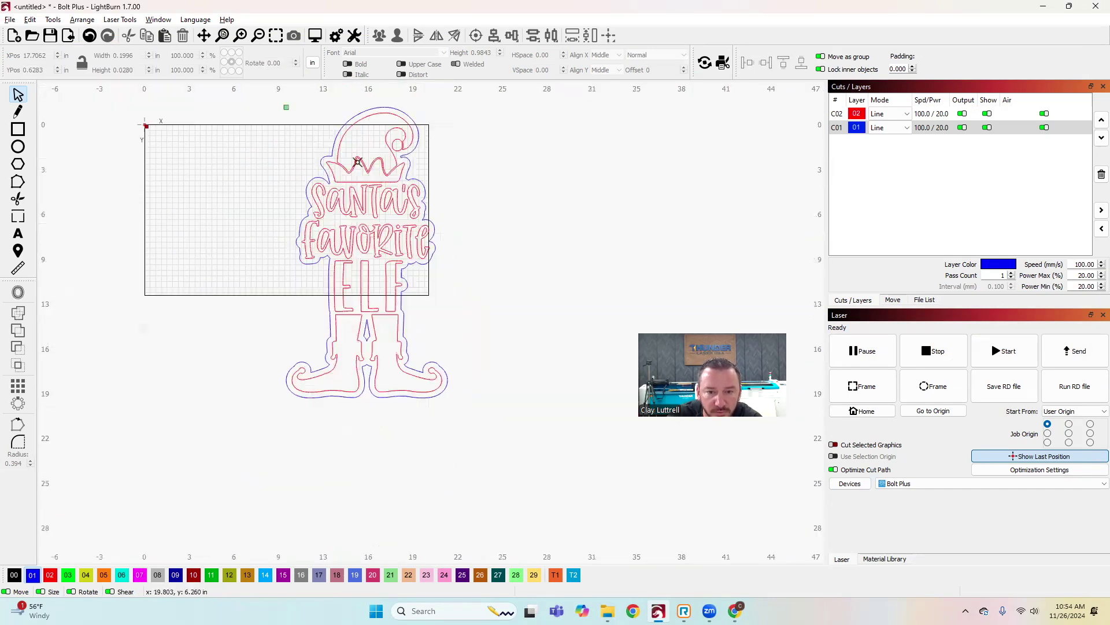
pyautogui.click(415, 201)
pyautogui.click(414, 200)
pyautogui.click(414, 200)
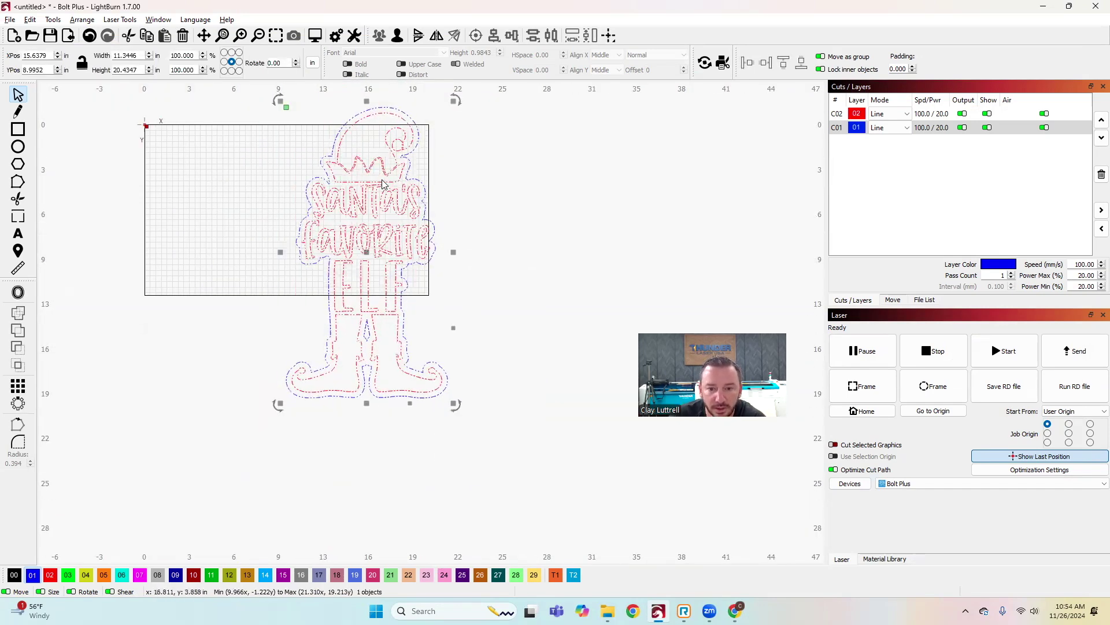
pyautogui.moveTo(359, 185)
pyautogui.mouseDown()
pyautogui.moveTo(314, 222)
pyautogui.moveTo(274, 205)
pyautogui.moveTo(293, 237)
pyautogui.mouseUp()
pyautogui.click(292, 253)
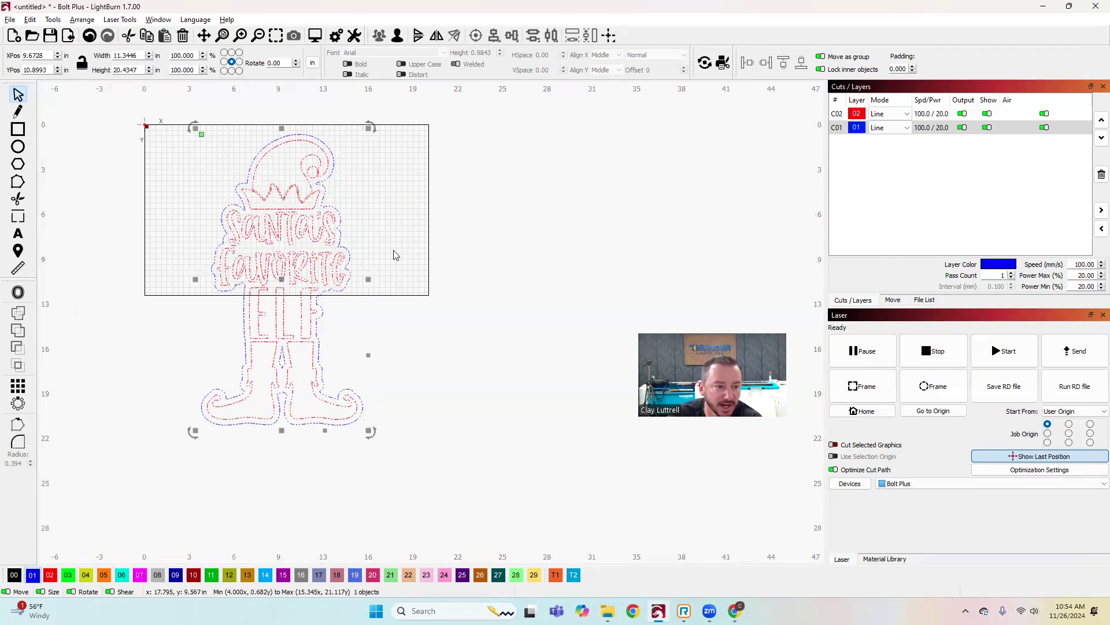
# - Draw a rectangle over the top of the design and size it 18 × 11 in
pyautogui.click(17, 130)
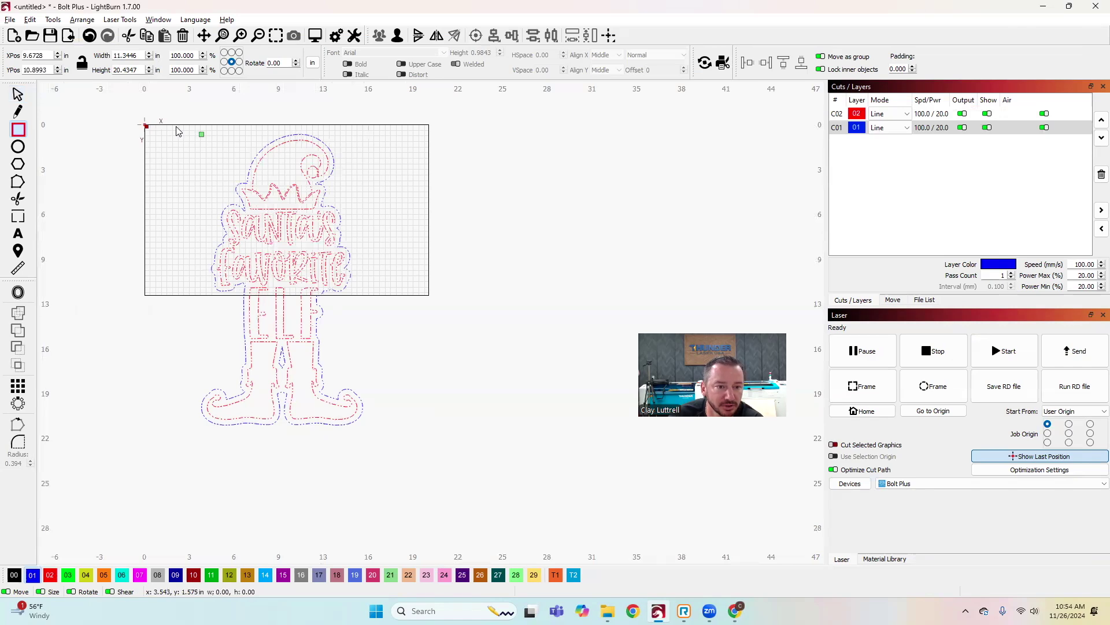
pyautogui.moveTo(165, 128)
pyautogui.mouseDown()
pyautogui.moveTo(287, 162)
pyautogui.moveTo(417, 269)
pyautogui.moveTo(412, 287)
pyautogui.mouseUp()
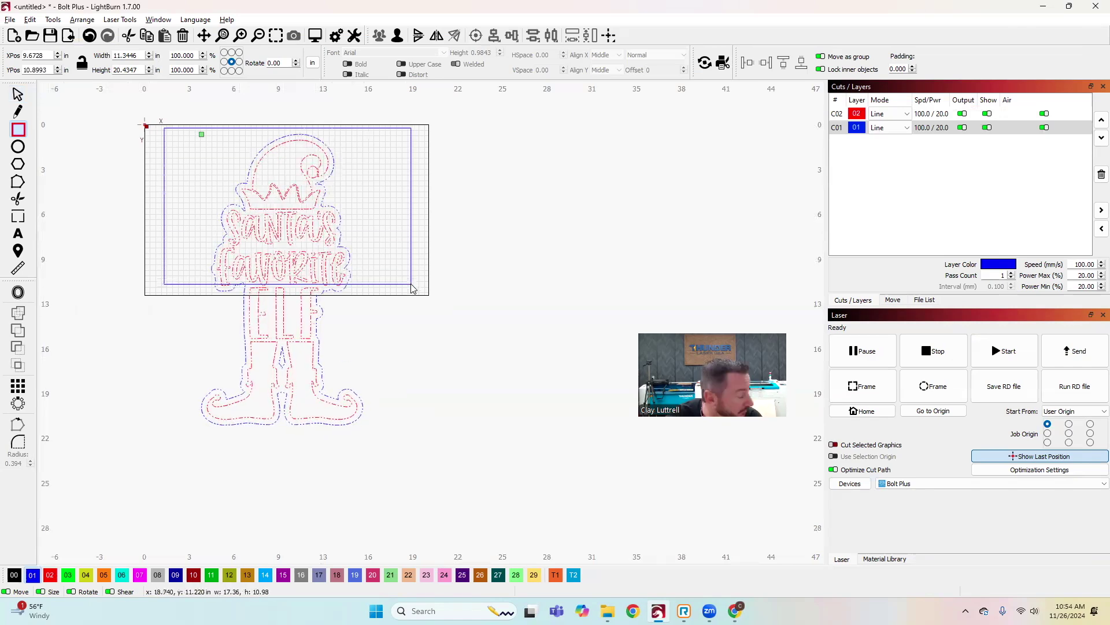
pyautogui.moveTo(414, 289); pyautogui.dragTo(414, 288)
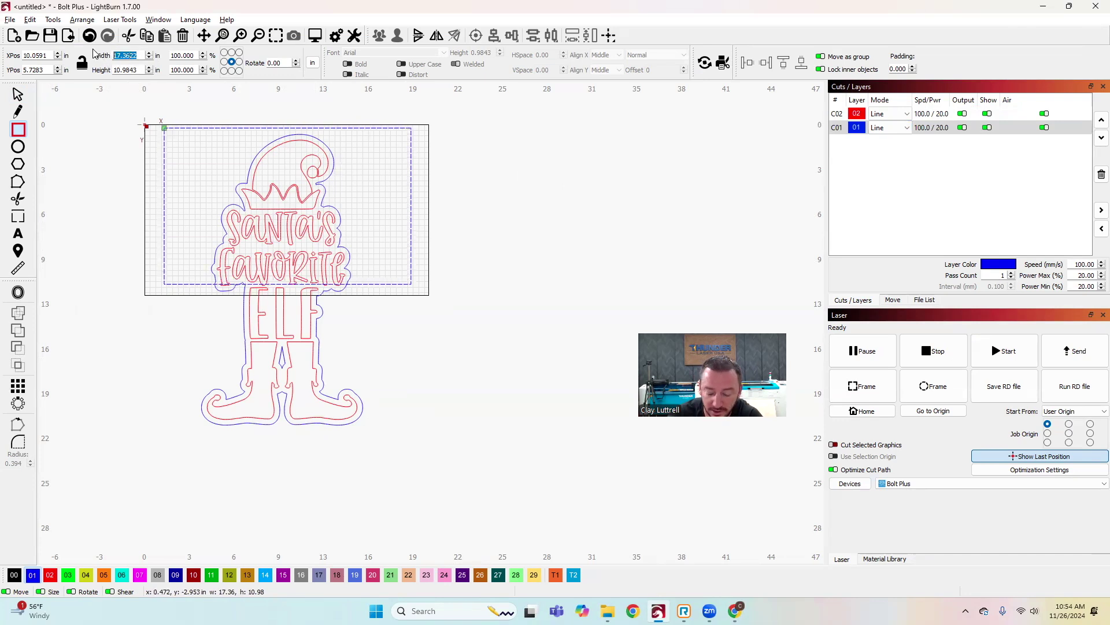
pyautogui.press('Tab')
pyautogui.write('11')
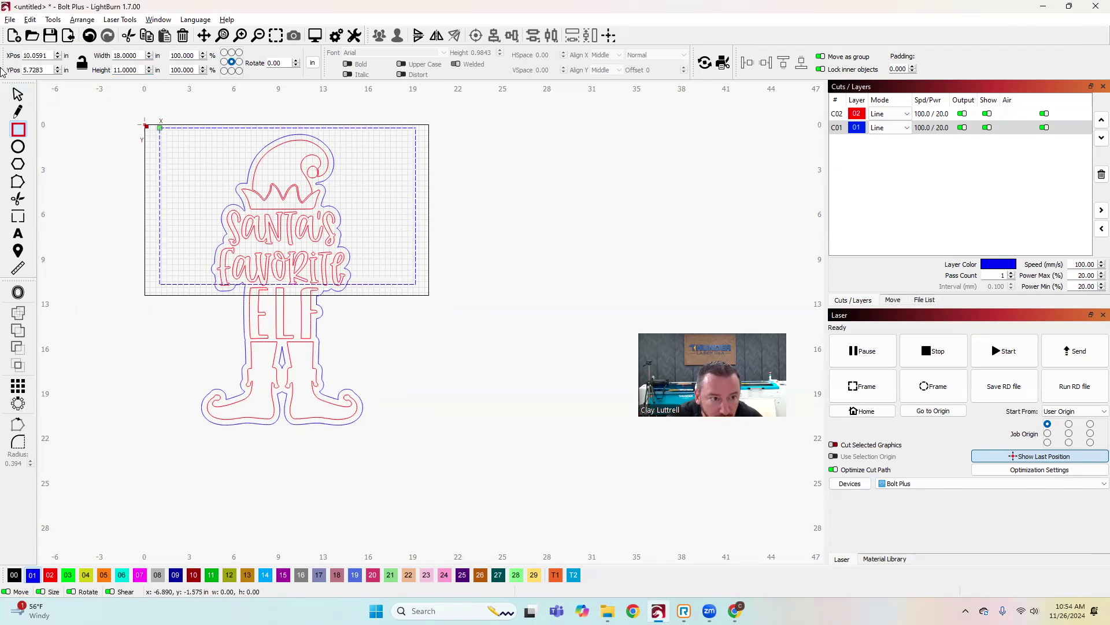
# - Select the elf design to check its height value, then deselect it
pyautogui.click(23, 95)
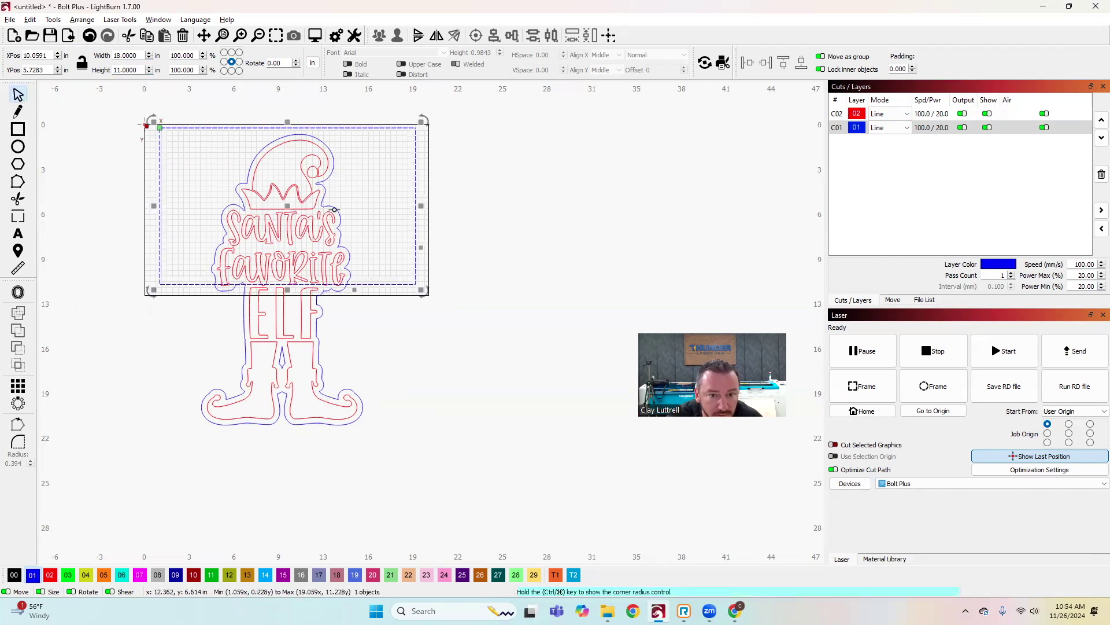
pyautogui.click(319, 365)
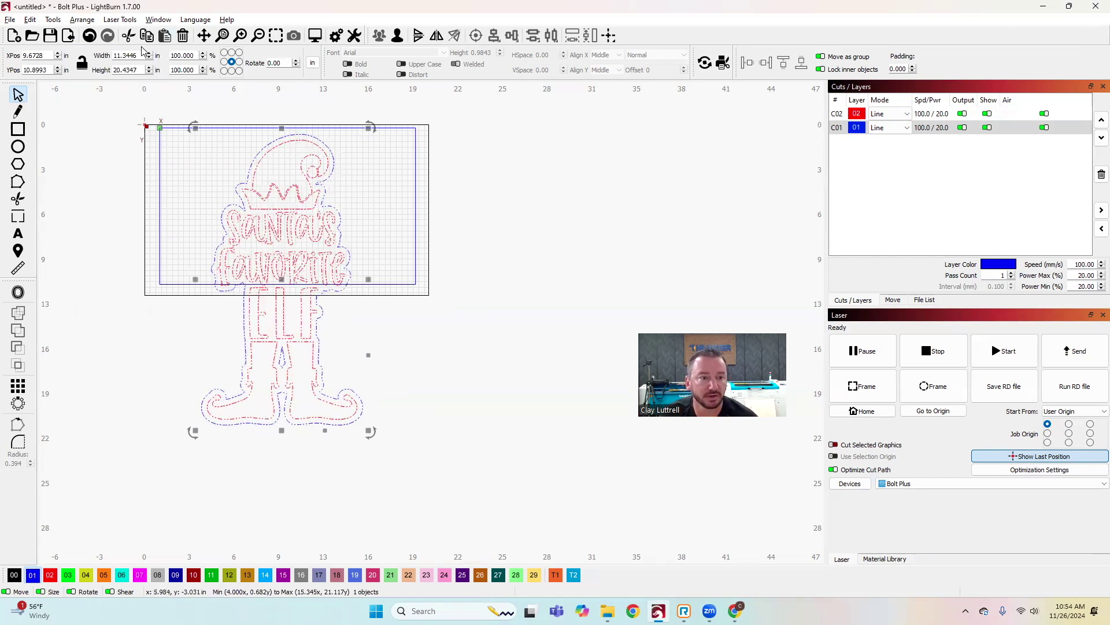
pyautogui.moveTo(114, 70); pyautogui.dragTo(131, 70)
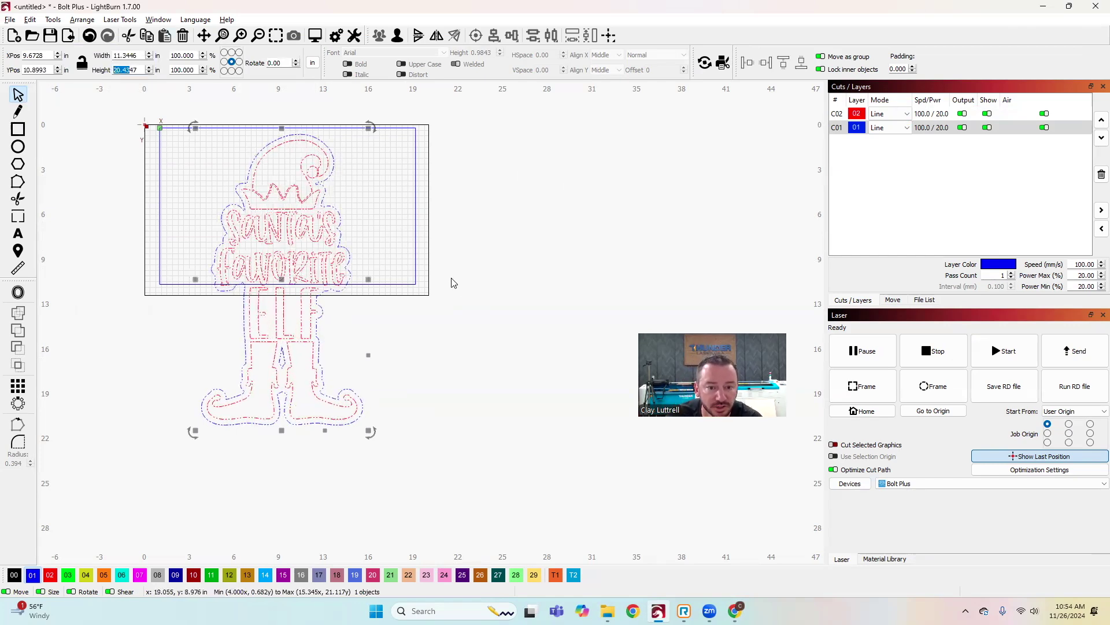
pyautogui.click(487, 290)
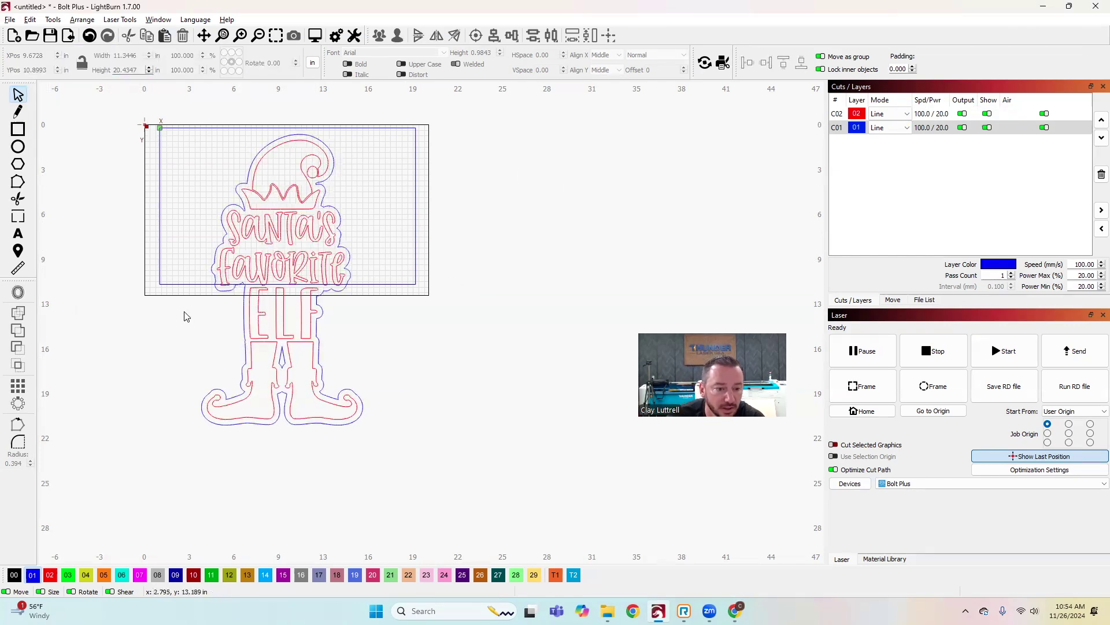
# - Draw a 0.5 in circle with vertical and horizontal crosshair lines through it
pyautogui.click(18, 148)
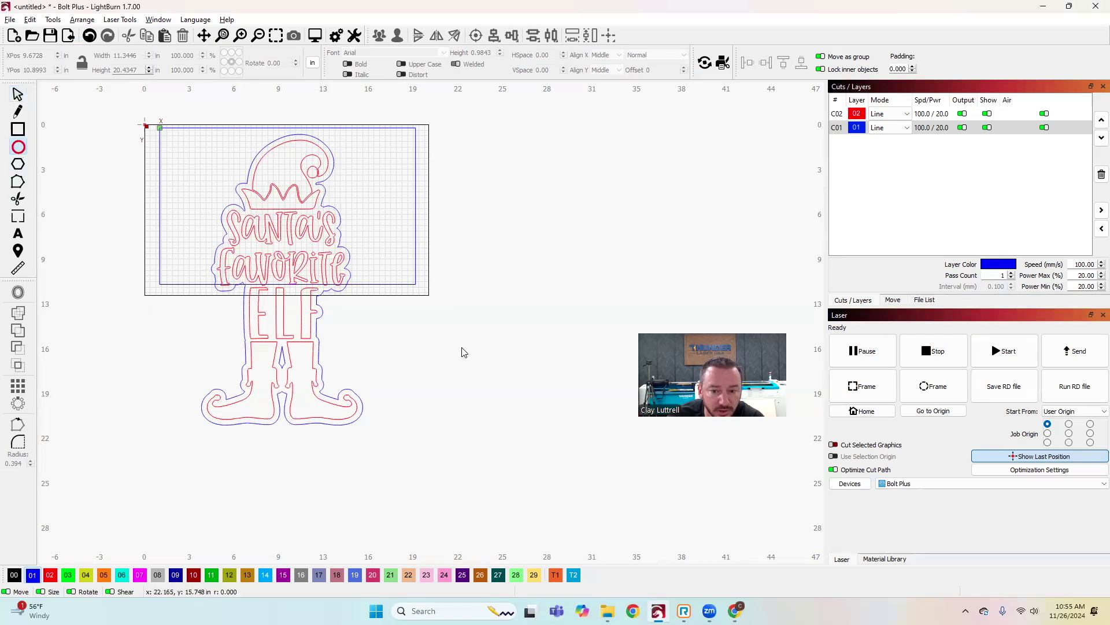
pyautogui.scroll(6, 411, 278)
pyautogui.moveTo(377, 288); pyautogui.dragTo(414, 324)
pyautogui.hotkey('ctrl', 'l')
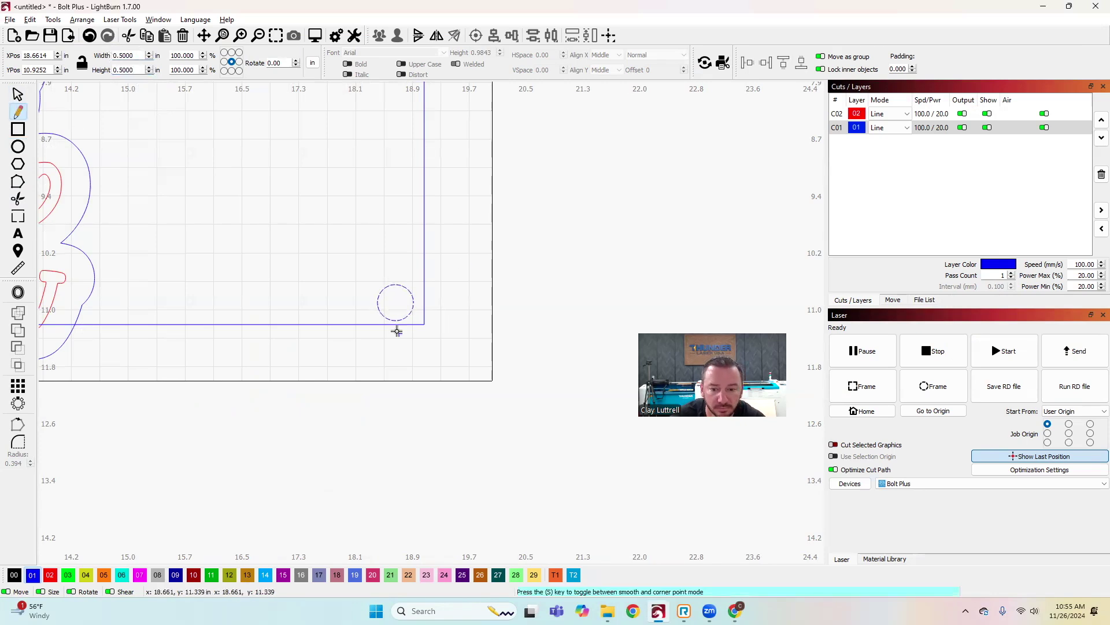
pyautogui.scroll(8, 399, 317)
pyautogui.click(384, 155)
pyautogui.click(384, 339)
pyautogui.press('Escape')
pyautogui.click(292, 247)
pyautogui.click(473, 247)
pyautogui.press('Escape')
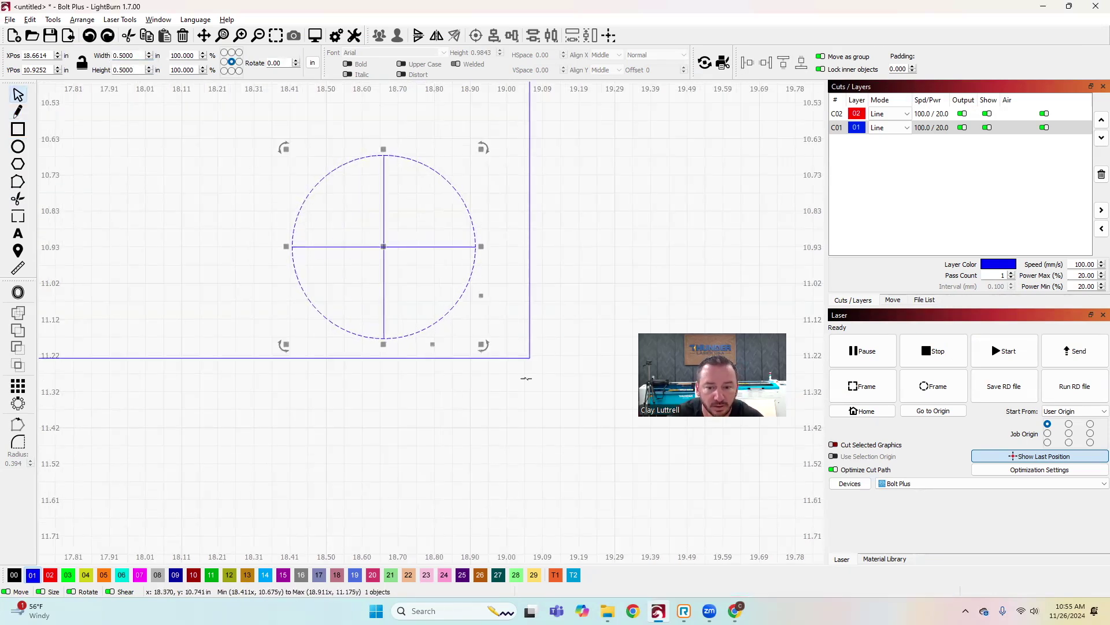
# - Group the circle and lines into one target and place it on the frame's lower-right corner
pyautogui.moveTo(532, 398)
pyautogui.mouseDown()
pyautogui.moveTo(248, 151)
pyautogui.moveTo(515, 405)
pyautogui.mouseUp()
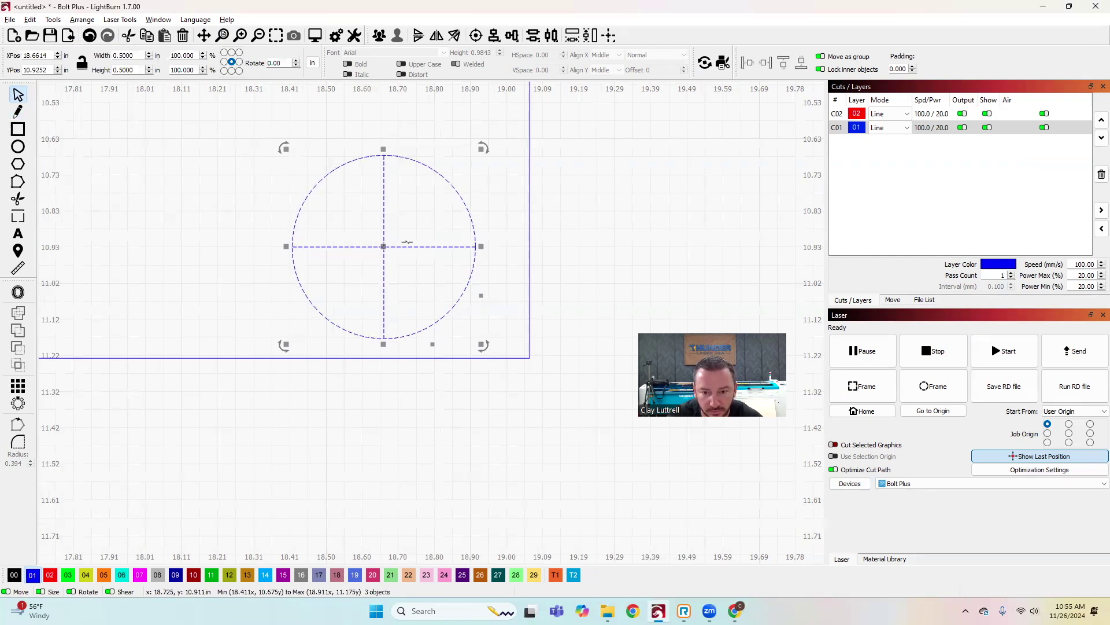
pyautogui.rightClick(404, 247)
pyautogui.click(404, 283)
pyautogui.scroll(-4, 399, 254)
pyautogui.moveTo(396, 252); pyautogui.dragTo(407, 253)
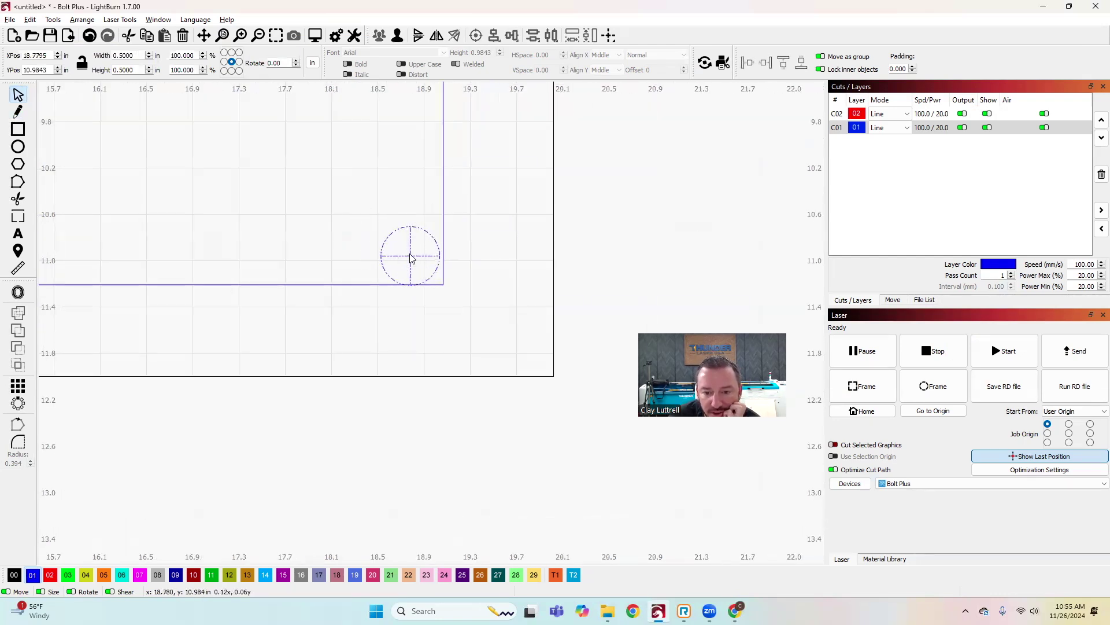
pyautogui.moveTo(415, 256); pyautogui.dragTo(415, 256)
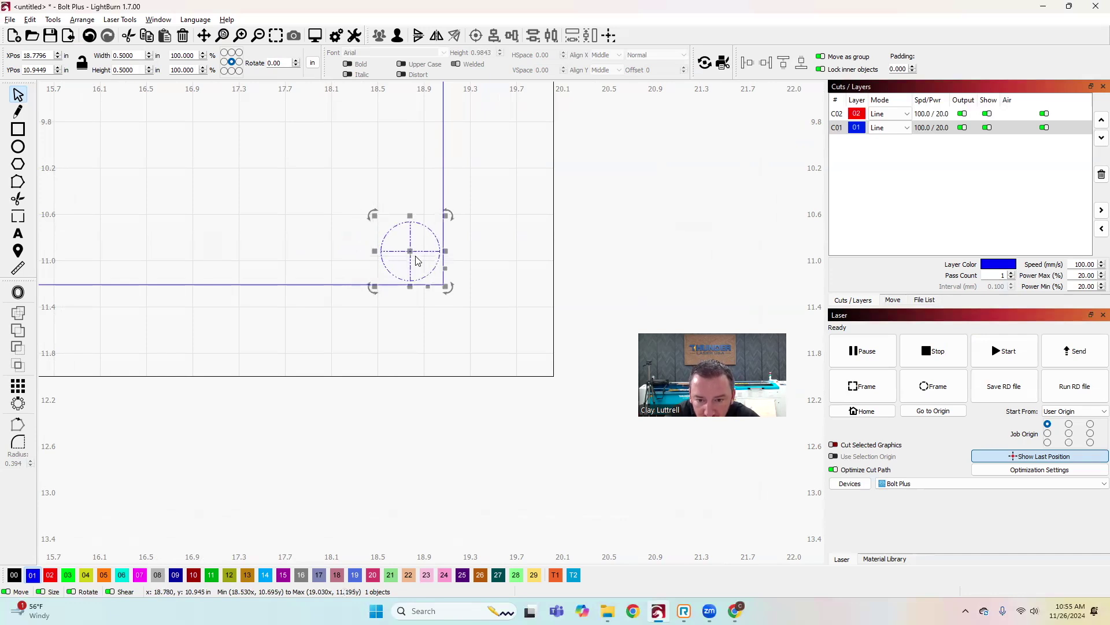
pyautogui.scroll(-2, 418, 260)
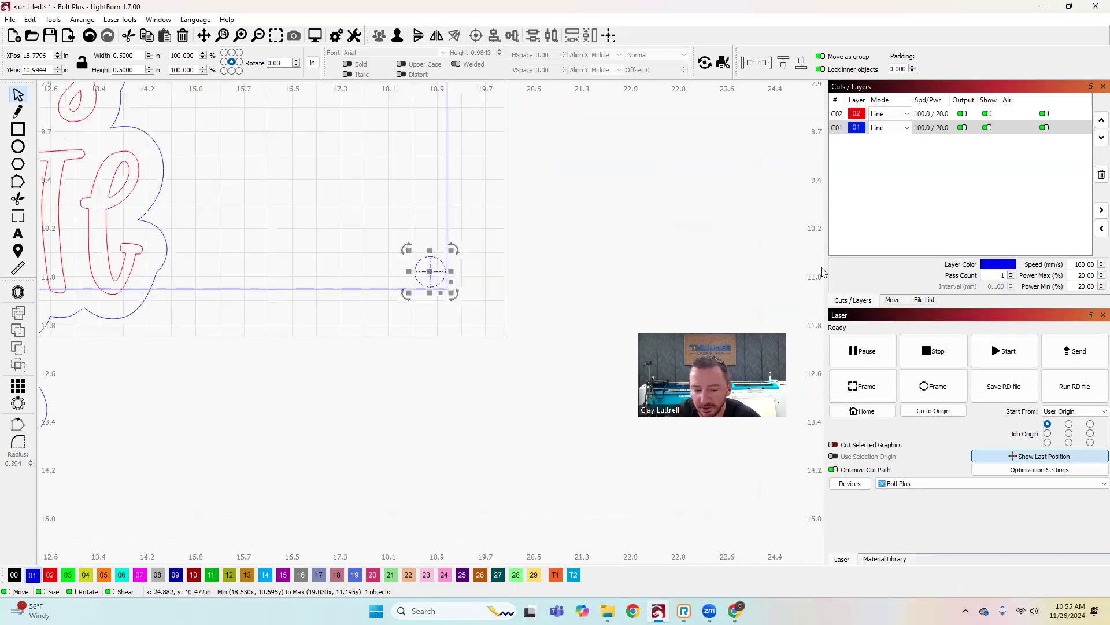
# - Put the target on green layer 03 and place a duplicate at the frame's lower-left corner
pyautogui.press('3')
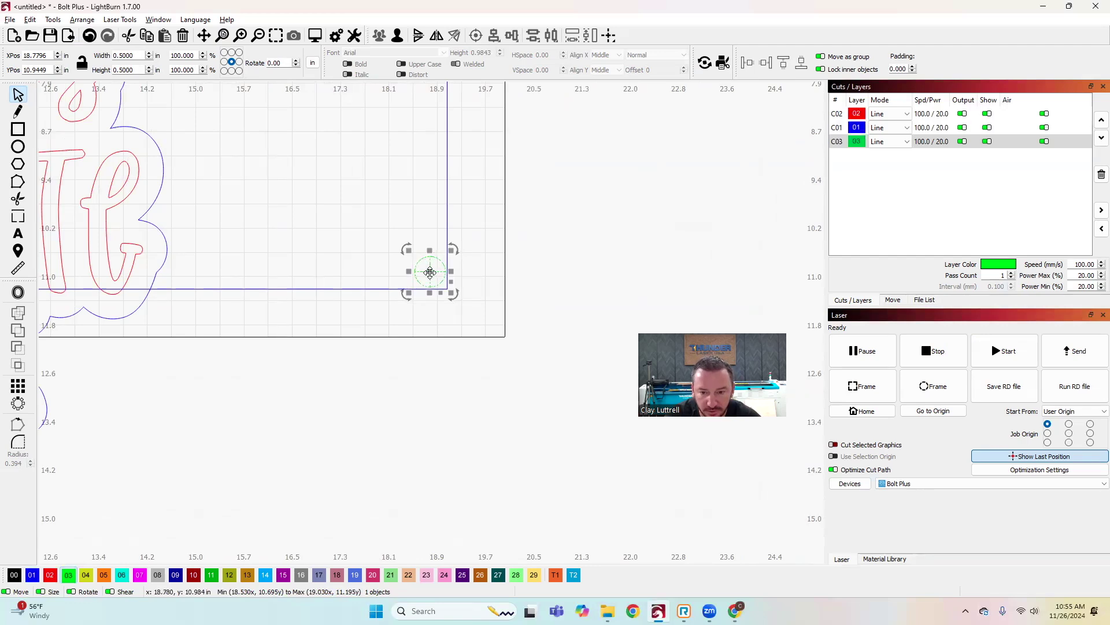
pyautogui.rightClick(431, 272)
pyautogui.click(473, 331)
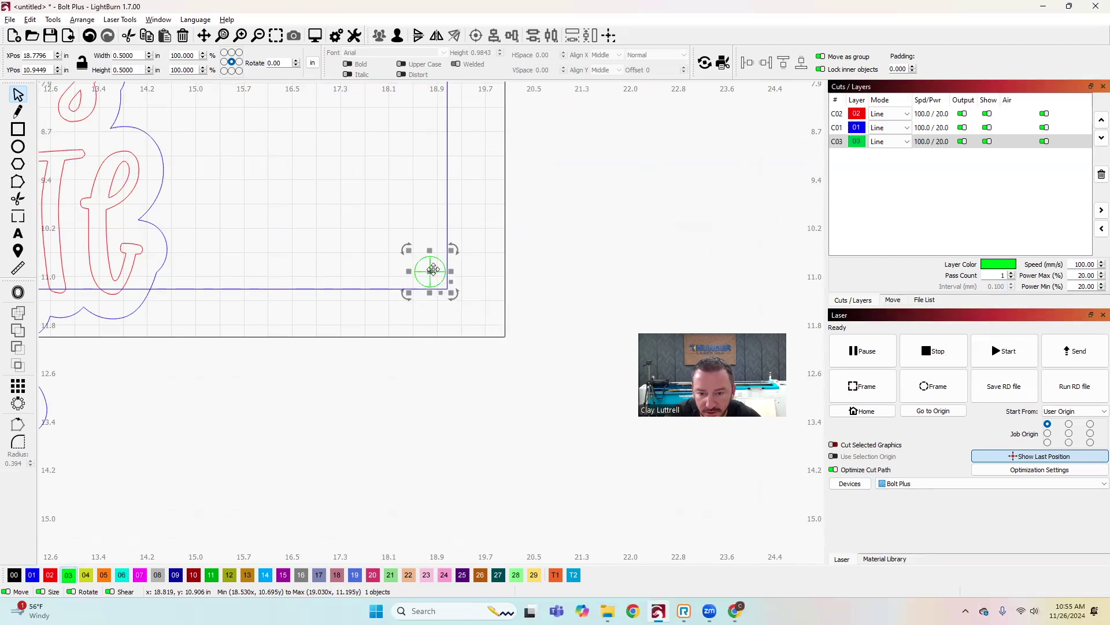
pyautogui.scroll(-3, 277, 312)
pyautogui.moveTo(433, 270); pyautogui.dragTo(186, 324)
pyautogui.scroll(3, 186, 324)
pyautogui.scroll(-3, 186, 324)
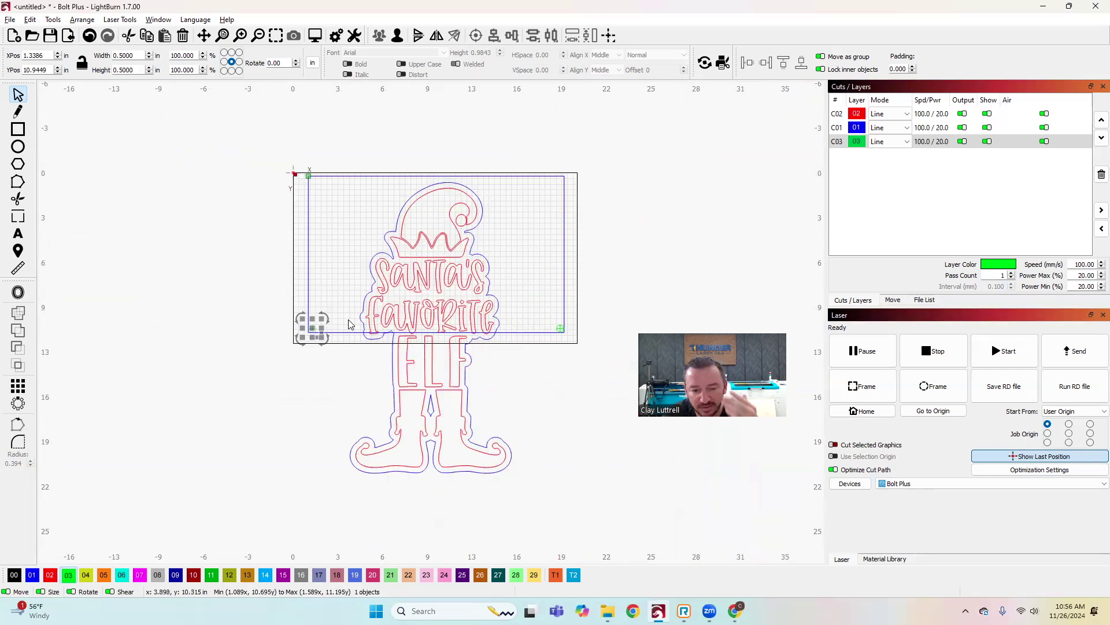
# - Select the blue frame rectangle together with the elf outline
pyautogui.click(575, 363)
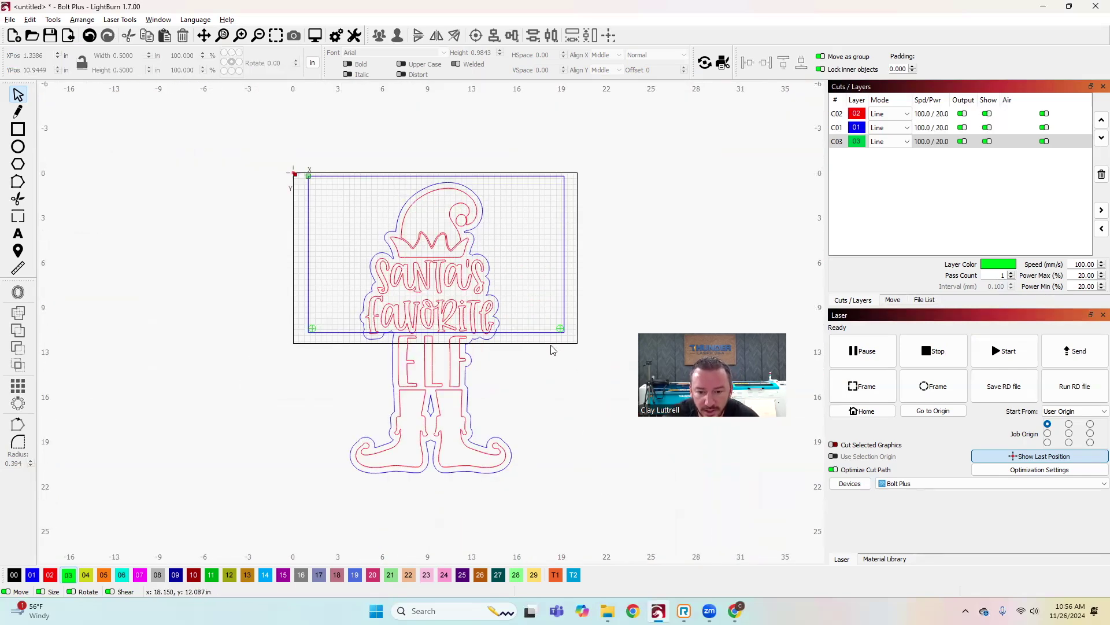
pyautogui.click(542, 332)
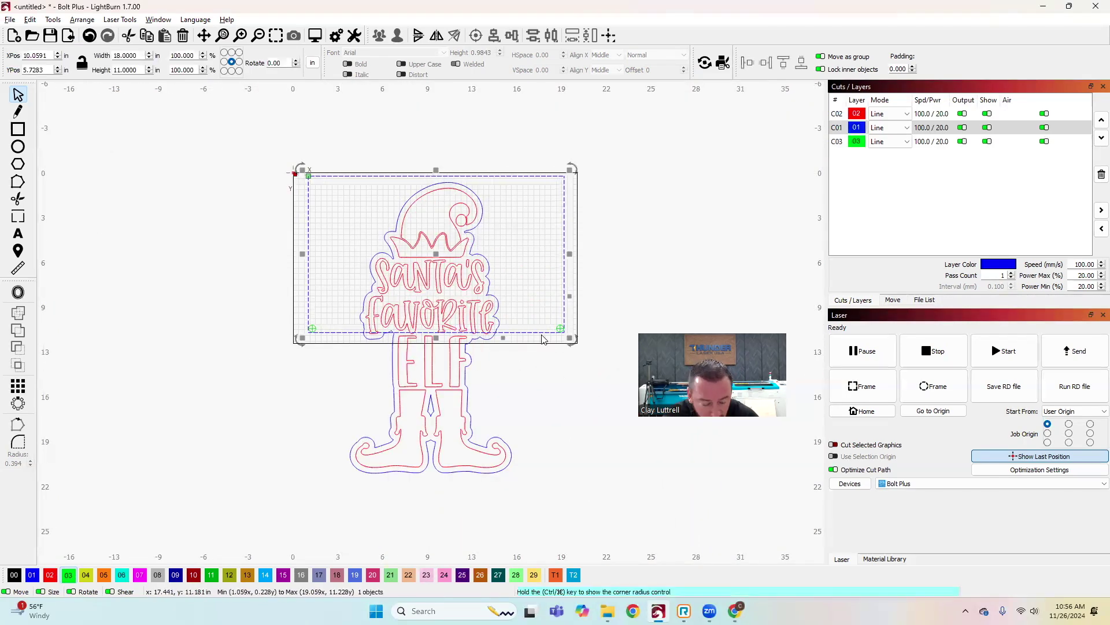
pyautogui.keyDown('shift'); pyautogui.click(470, 363); pyautogui.keyUp('shift')
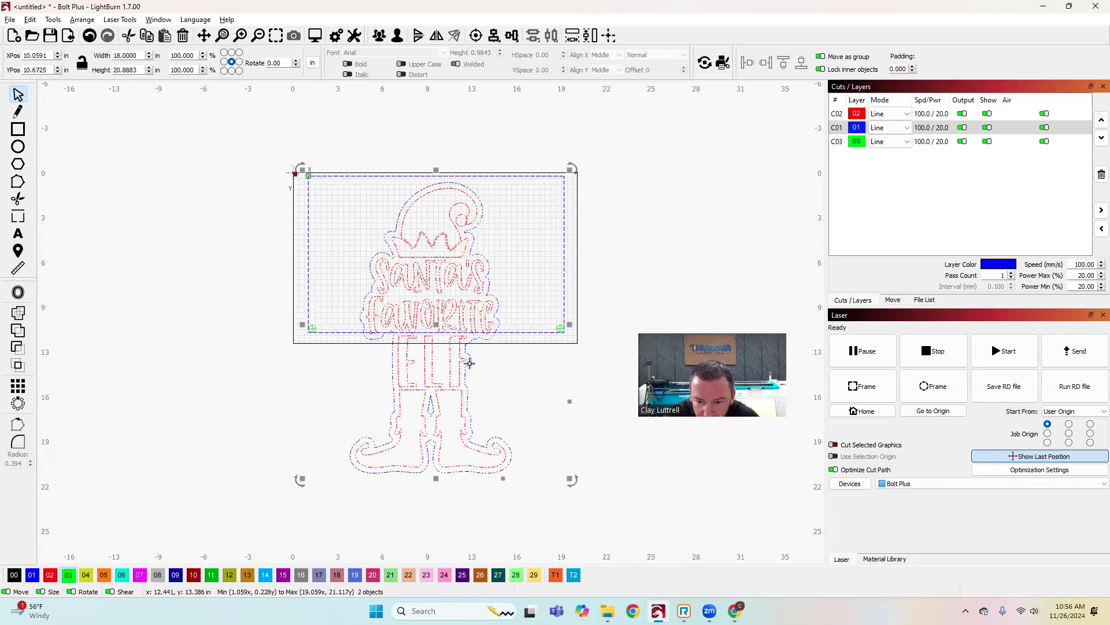
pyautogui.rightClick(471, 368)
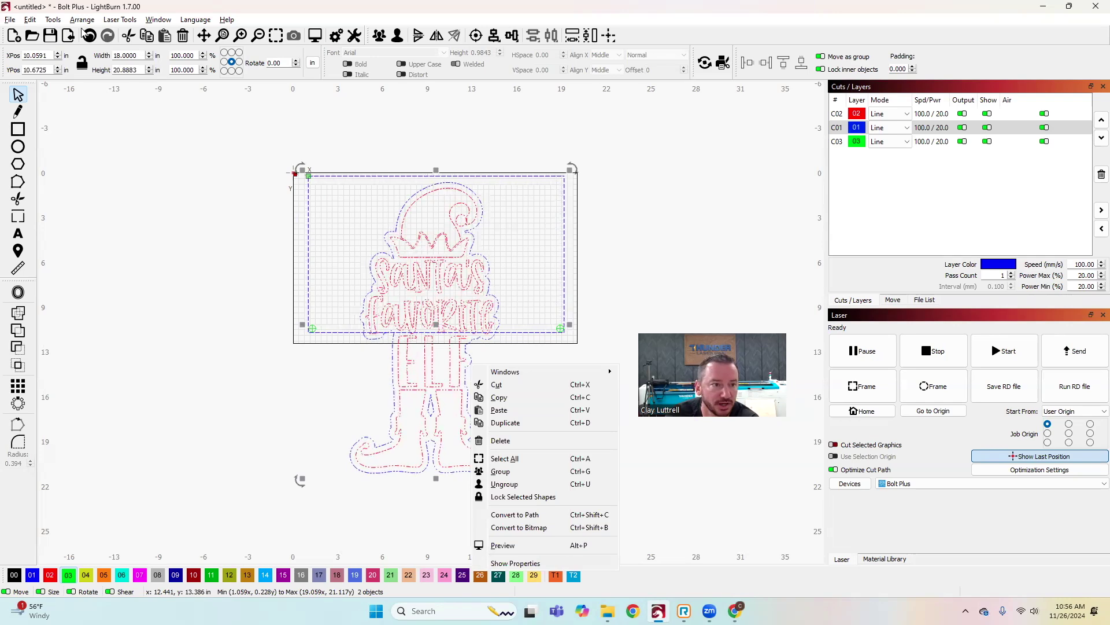
# - Select all objects and apply Tools > Cut Shapes to split the elf with the frame
pyautogui.click(52, 20)
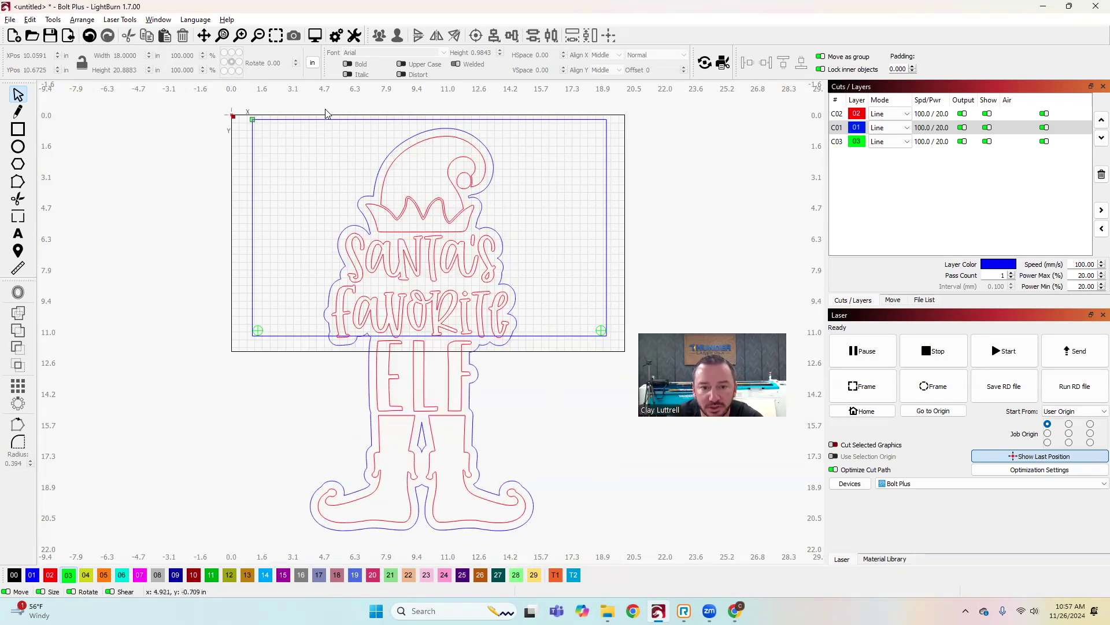
pyautogui.click(324, 119)
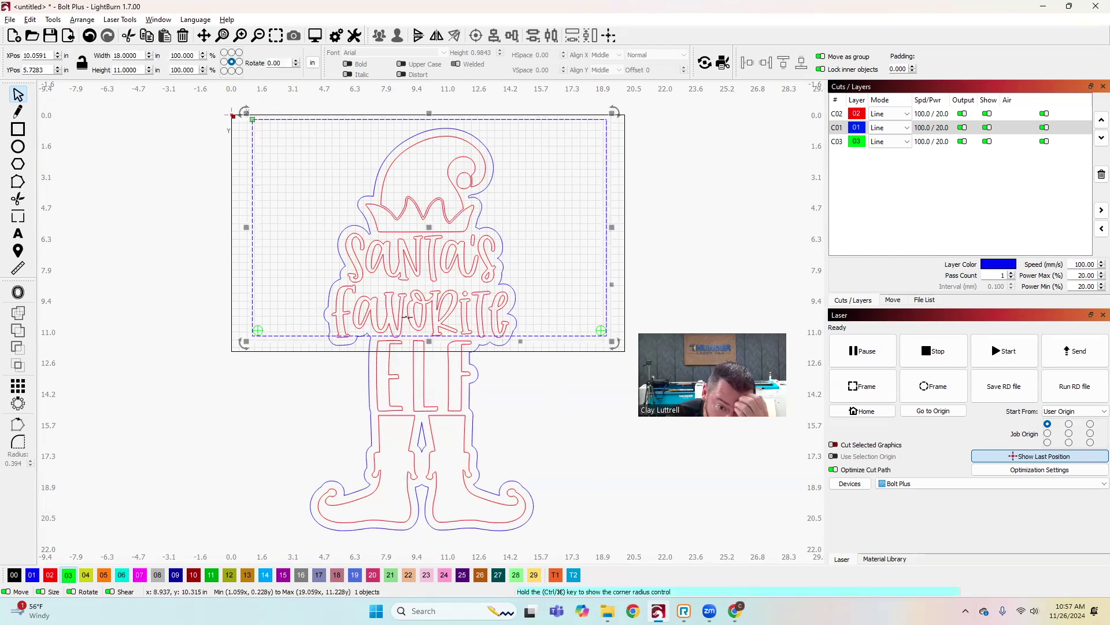
pyautogui.click(324, 105)
pyautogui.moveTo(511, 274); pyautogui.dragTo(565, 554)
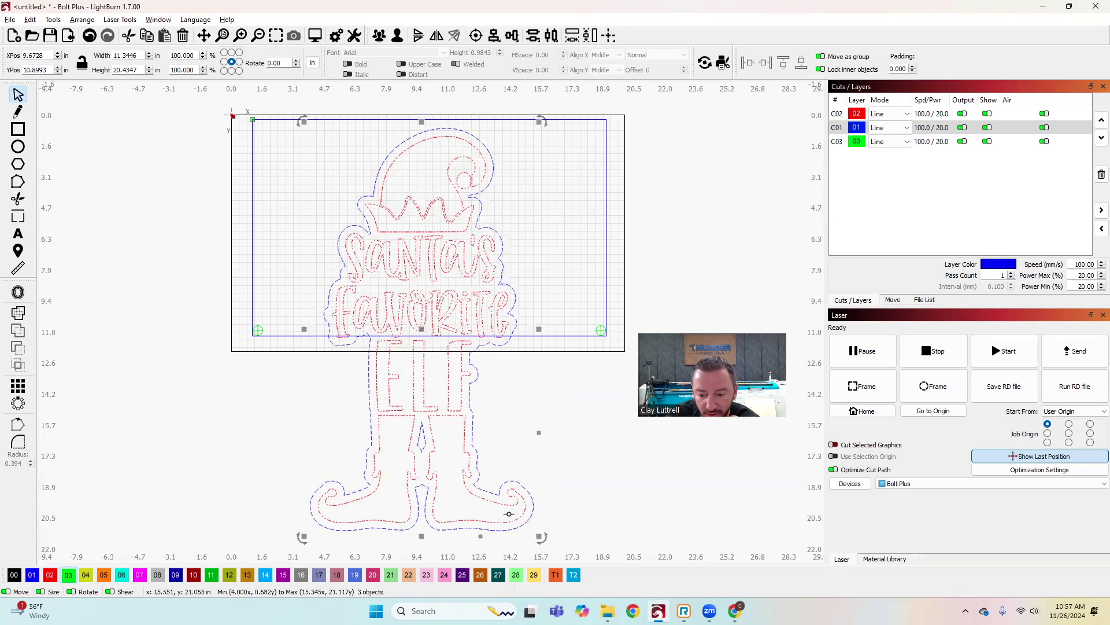
pyautogui.click(53, 19)
pyautogui.click(103, 269)
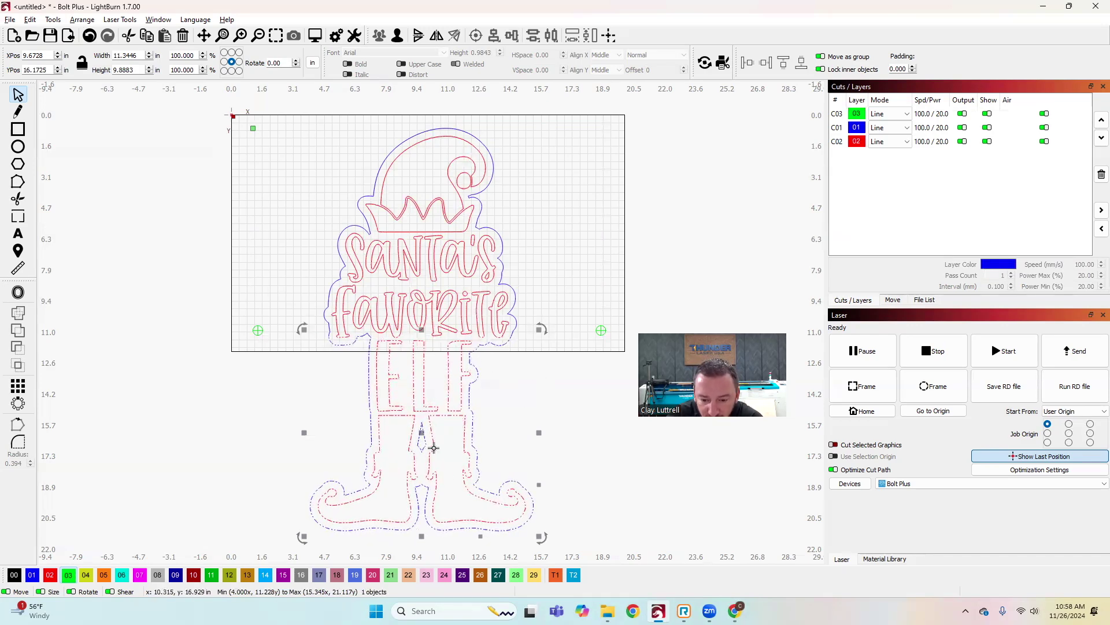
# - Test-drag the ELF bottom piece, undo the move, and add both targets to the selection
pyautogui.moveTo(436, 462); pyautogui.dragTo(431, 485)
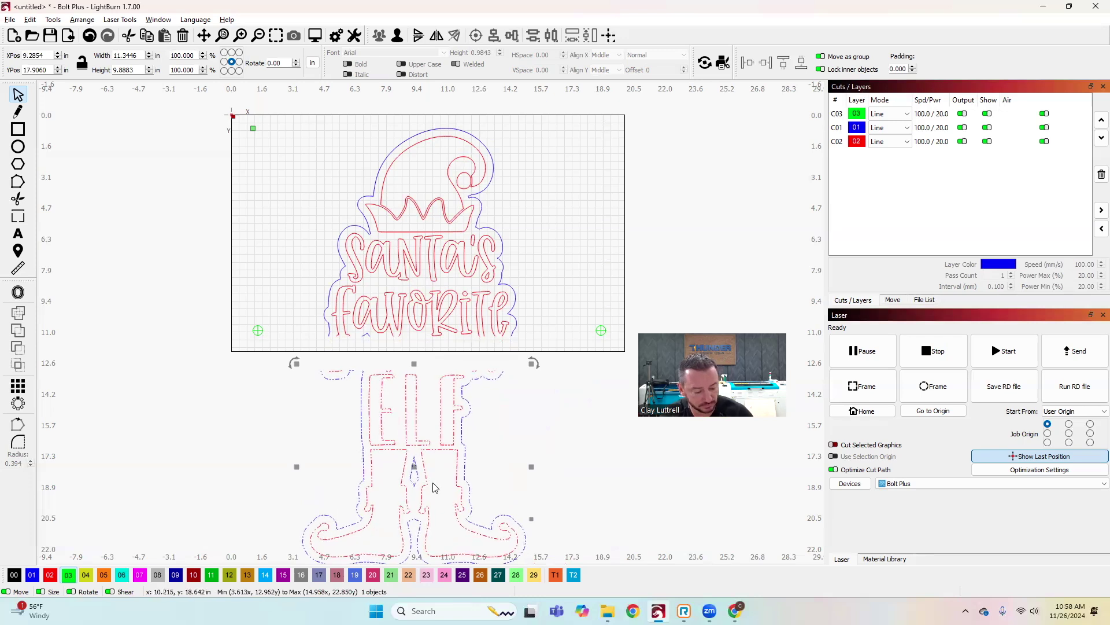
pyautogui.hotkey('ctrl', 'z')
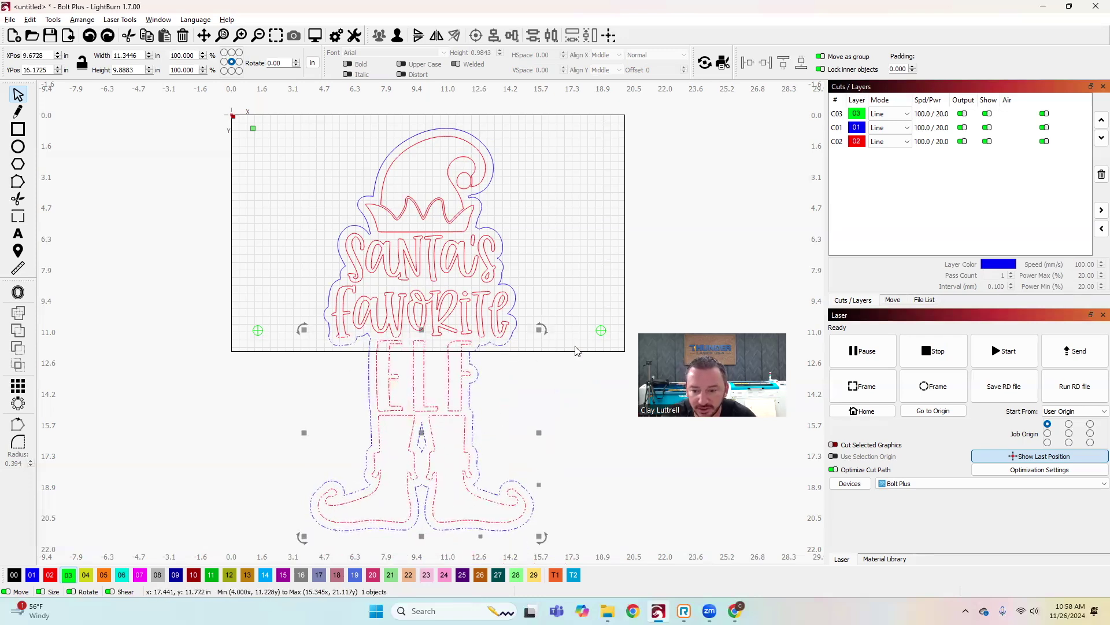
pyautogui.keyDown('shift'); pyautogui.click(602, 331); pyautogui.keyUp('shift')
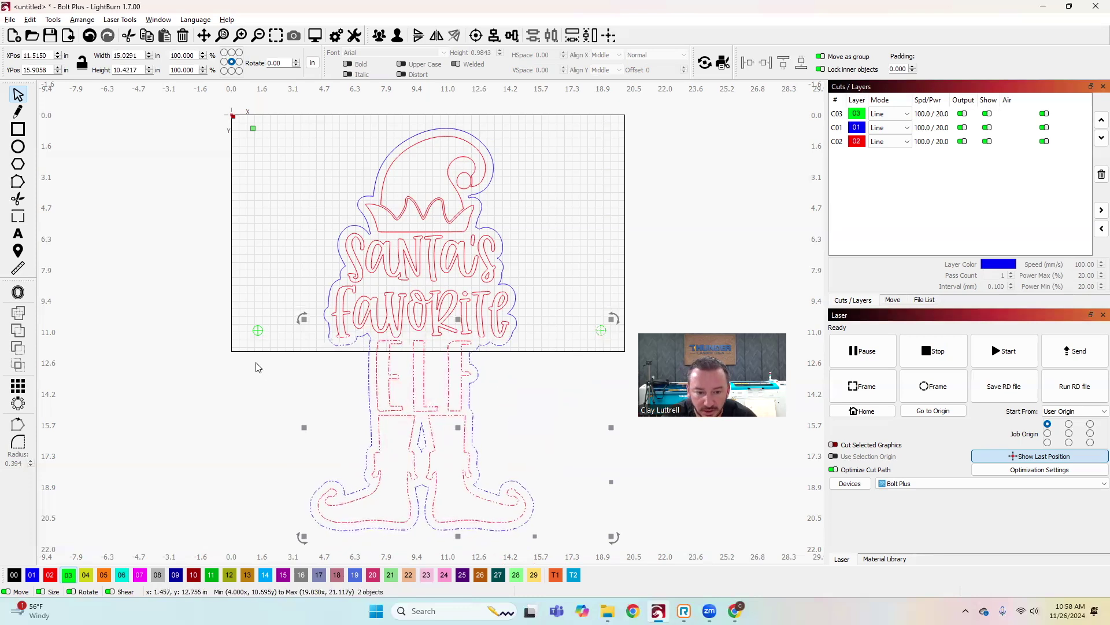
pyautogui.keyDown('shift'); pyautogui.click(258, 332); pyautogui.keyUp('shift')
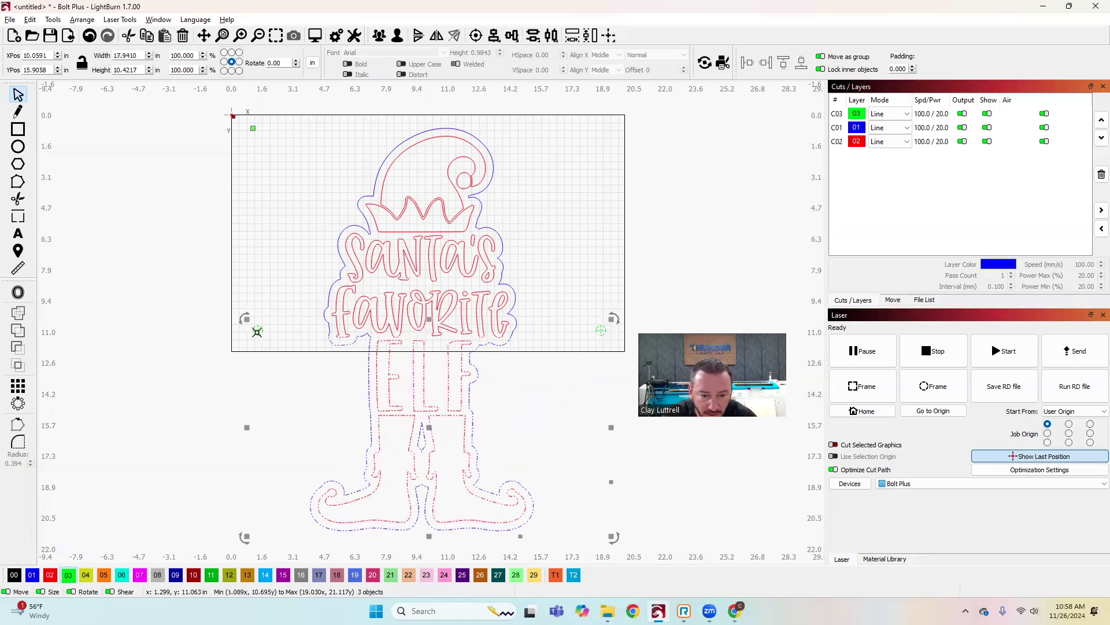
# - Start a new project, saving the current design as 'Elf Top'
pyautogui.click(14, 35)
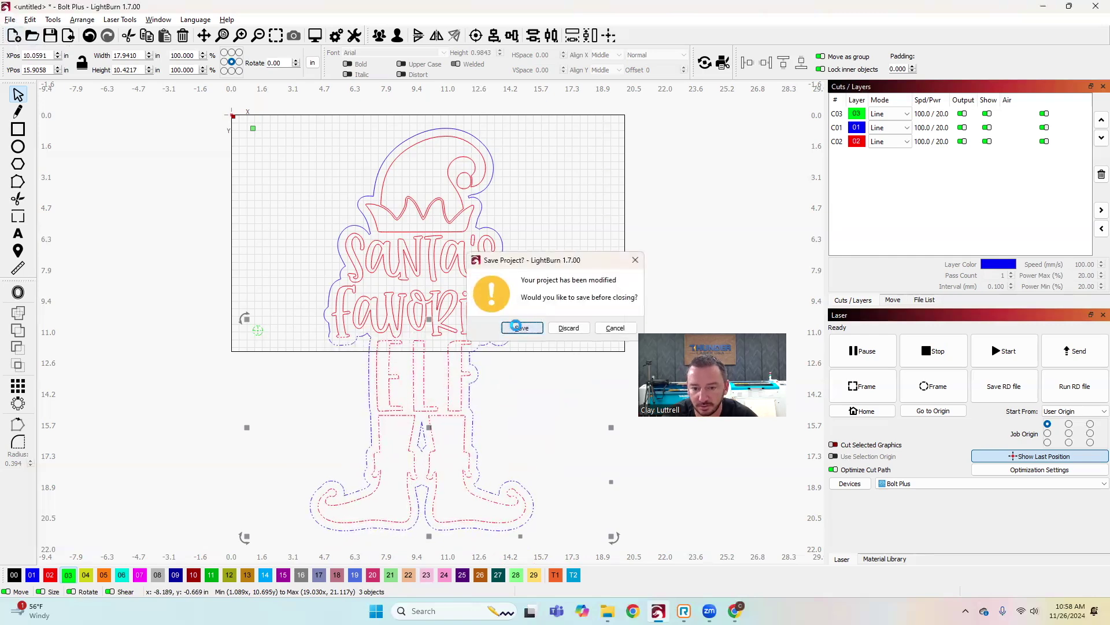
pyautogui.click(521, 327)
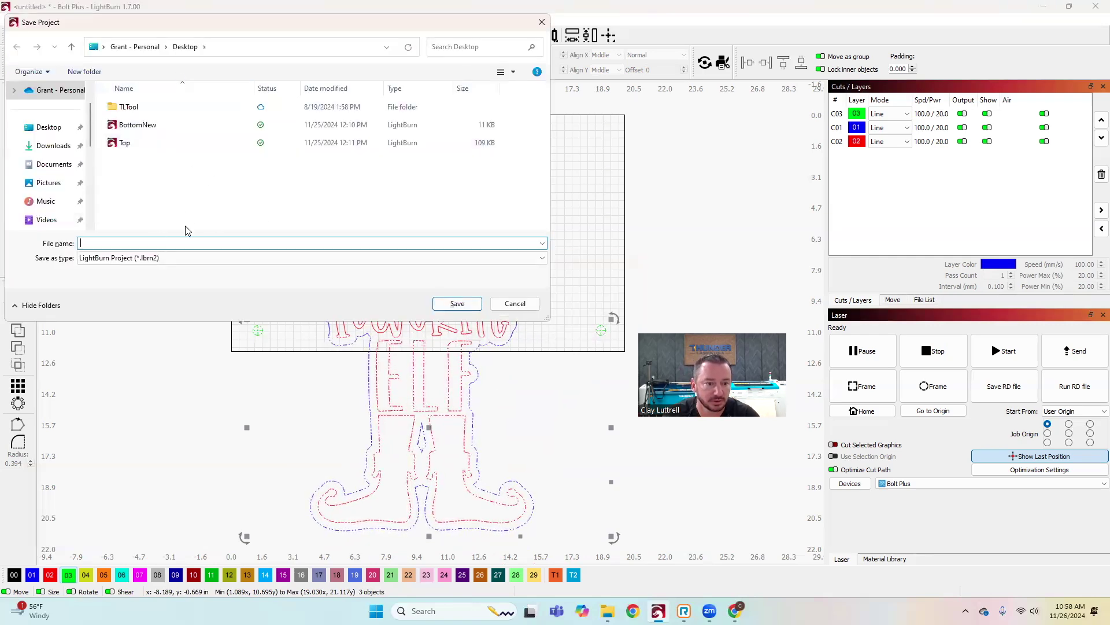
pyautogui.write('Elf Top')
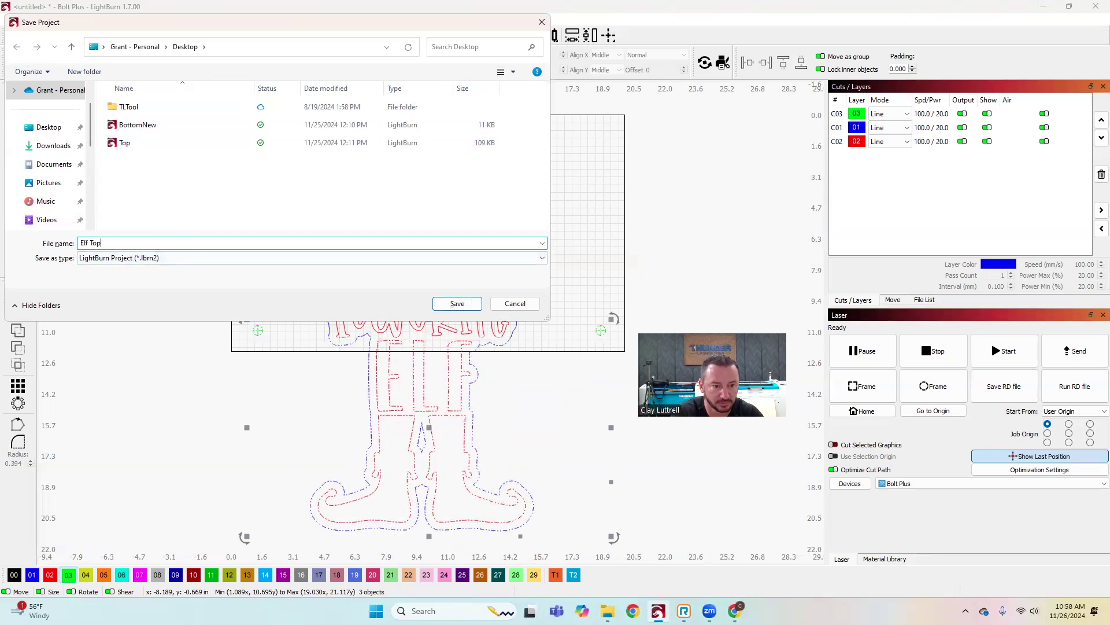
pyautogui.press('Return')
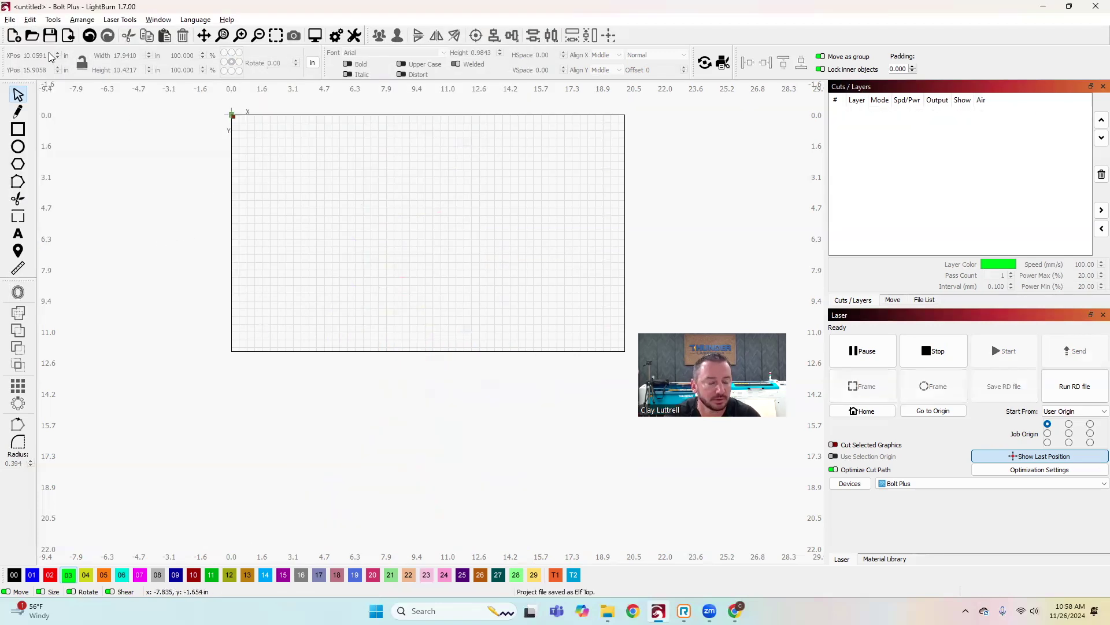
# - Paste the copied bottom pieces into the new project, position them and save as 'Elf Bottom'
pyautogui.hotkey('ctrl', 'v')
pyautogui.moveTo(384, 148); pyautogui.dragTo(468, 232)
pyautogui.click(9, 20)
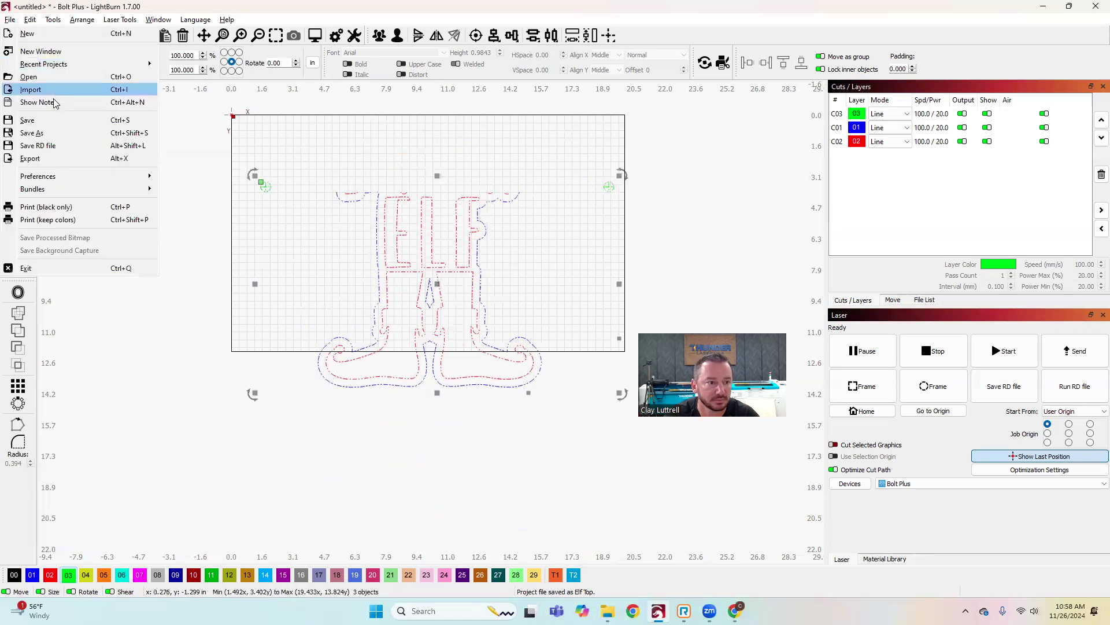
pyautogui.click(35, 128)
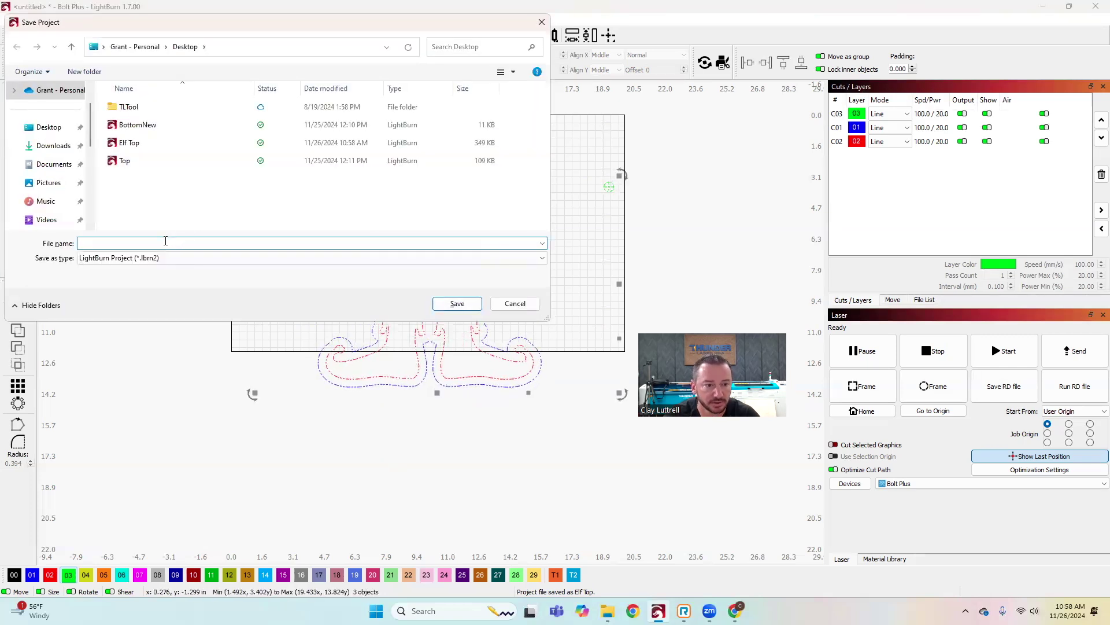
pyautogui.write('Elf Bottom')
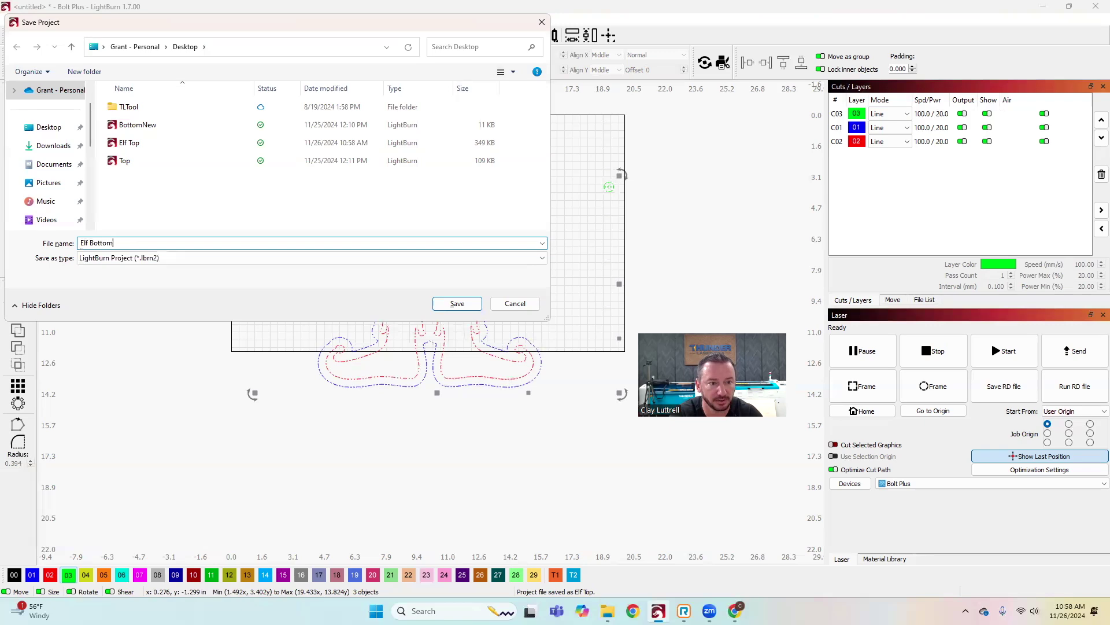
pyautogui.press('Return')
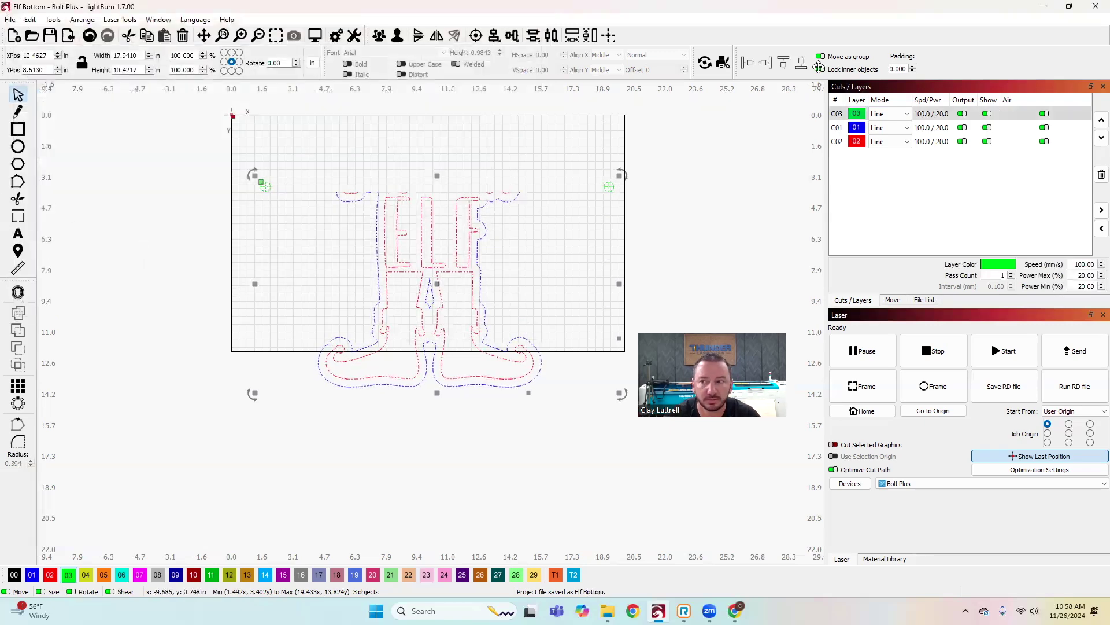
pyautogui.click(32, 35)
# - Open Elf Top and delete the ELF letters, legs and boots
pyautogui.doubleClick(151, 158)
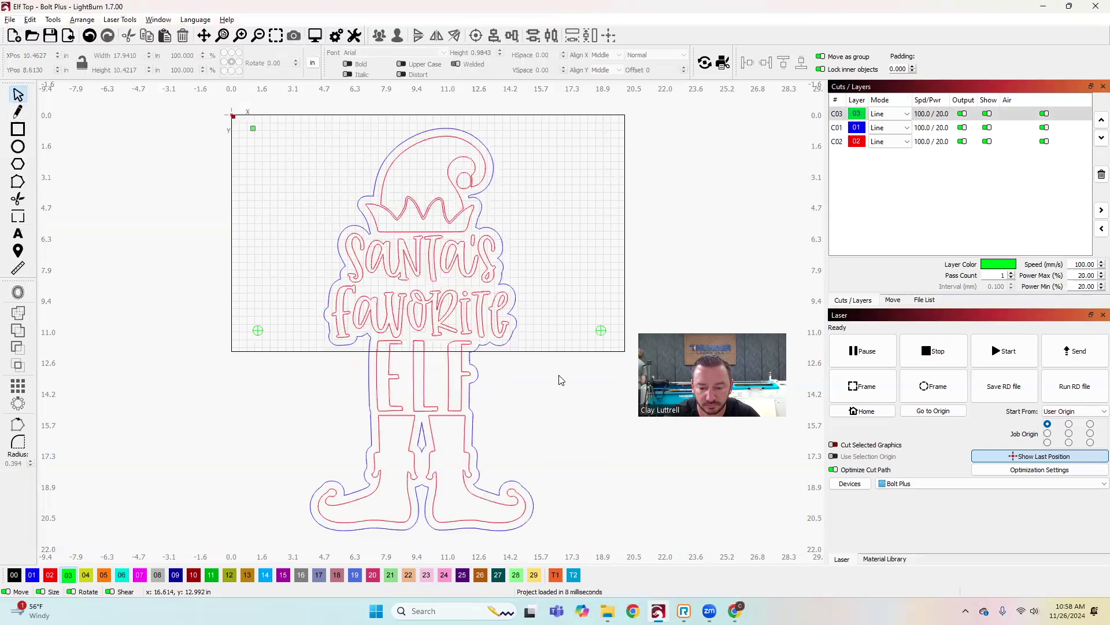
pyautogui.moveTo(462, 487); pyautogui.dragTo(460, 483)
pyautogui.press('Delete')
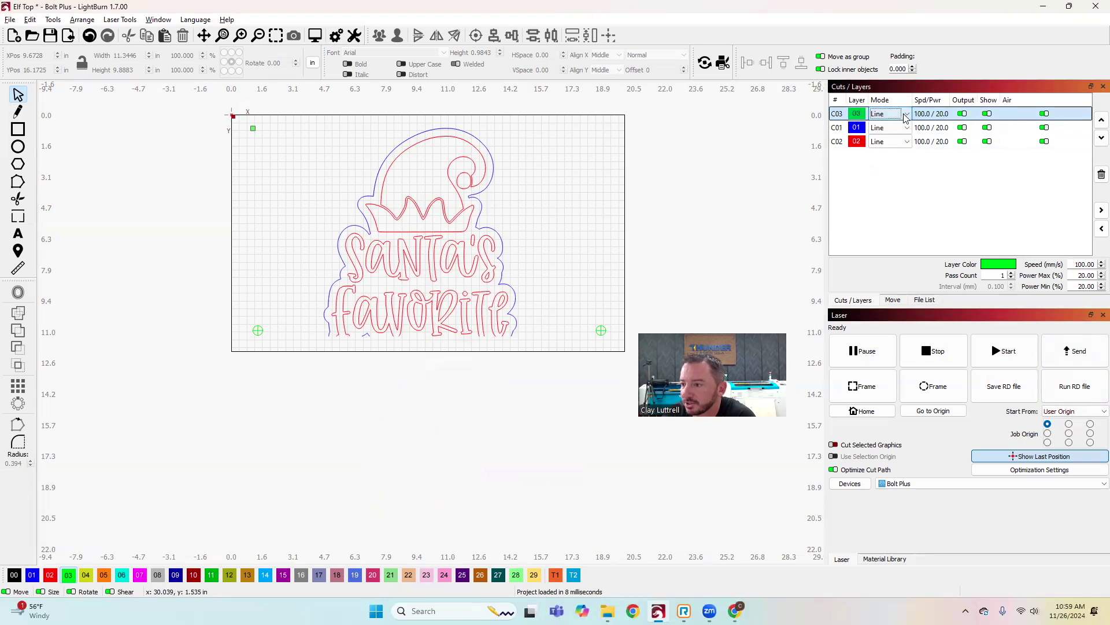
# - Set C03 max power to 12%, C01 to 10 mm/s at 80%, C02 to 150 mm/s at 10%
pyautogui.doubleClick(926, 114)
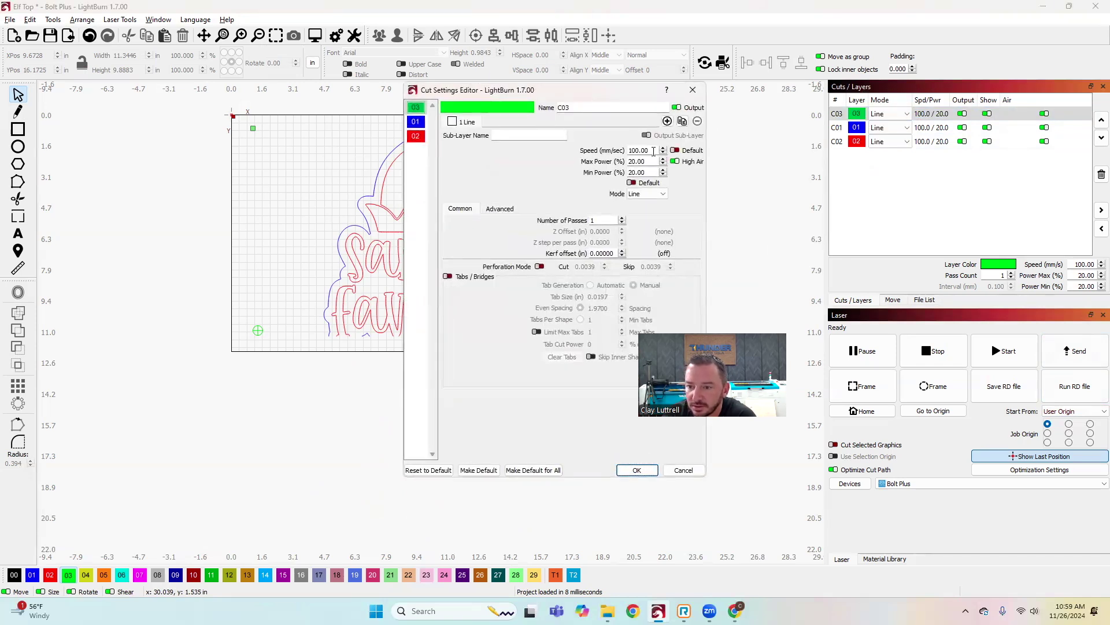
pyautogui.click(652, 162)
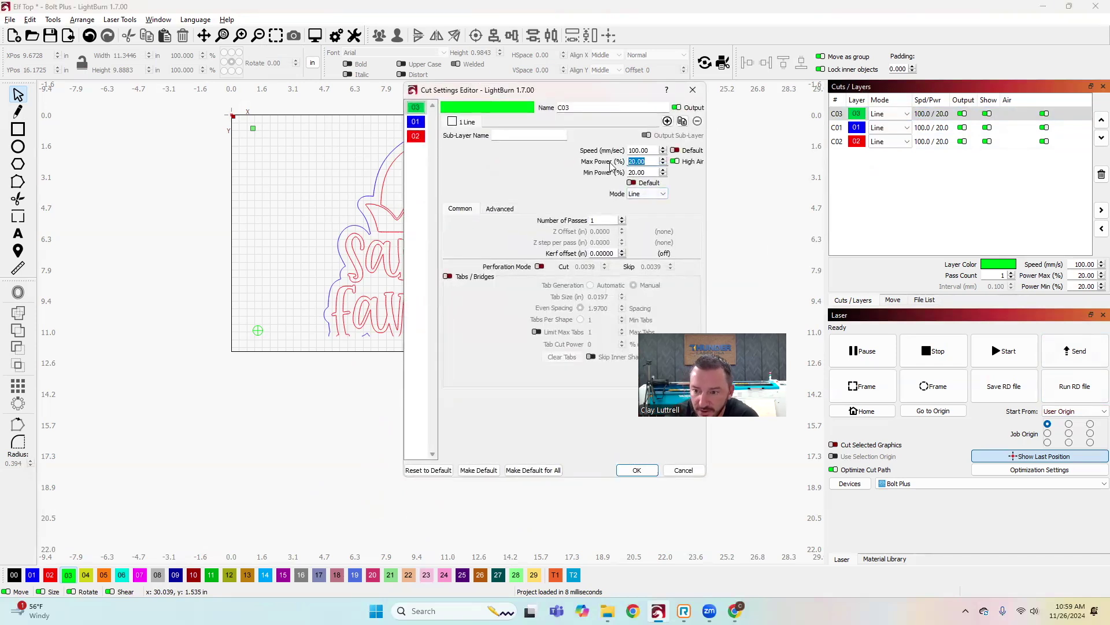
pyautogui.click(637, 469)
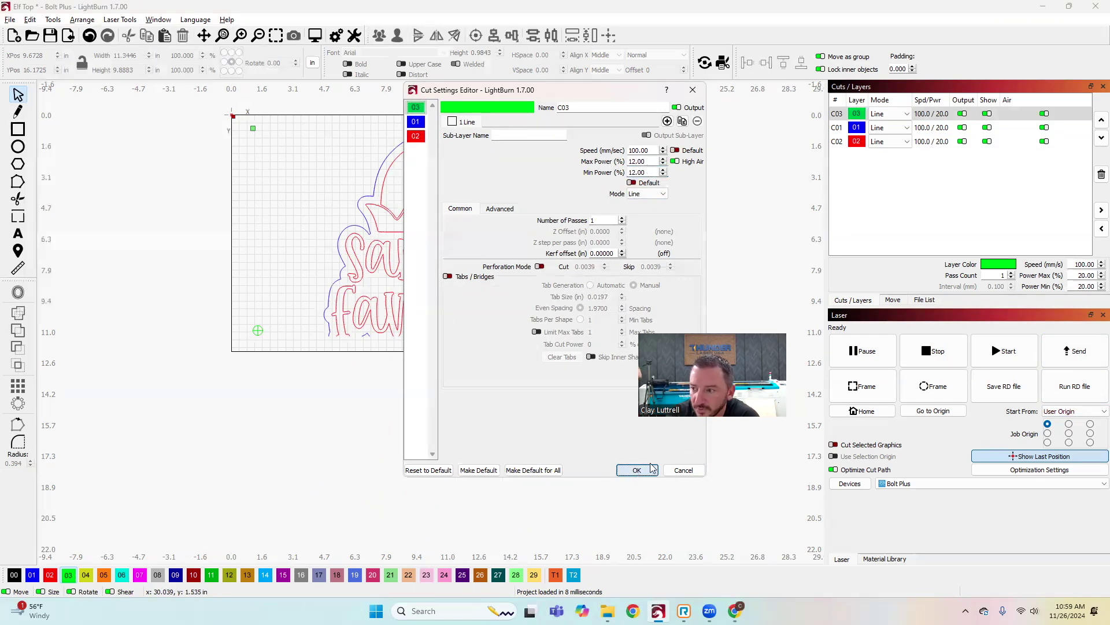
pyautogui.click(927, 130)
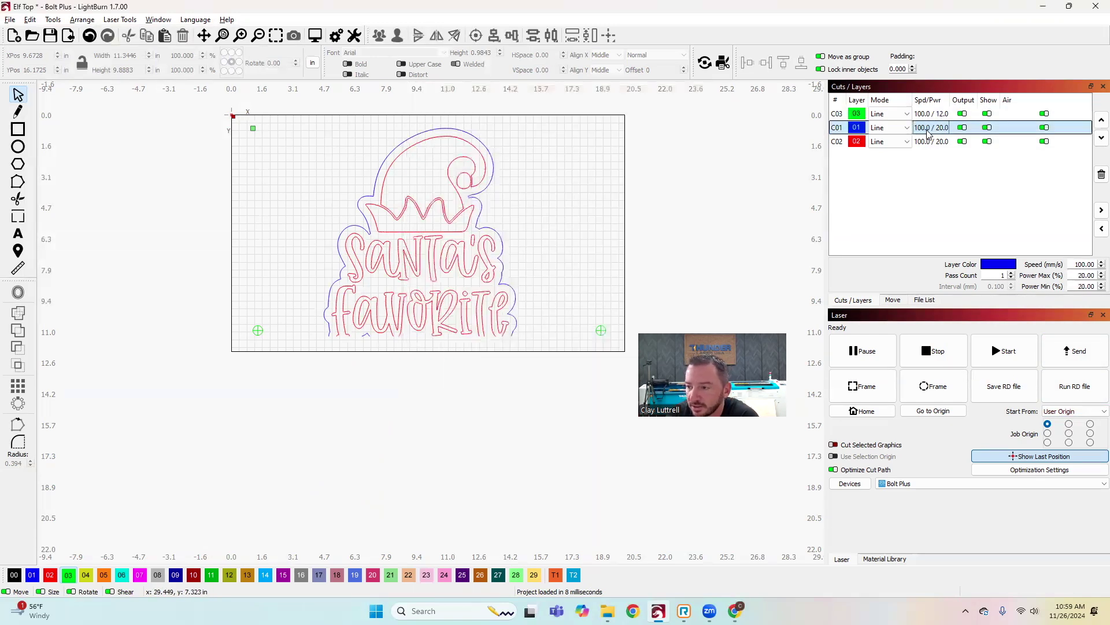
pyautogui.doubleClick(928, 132)
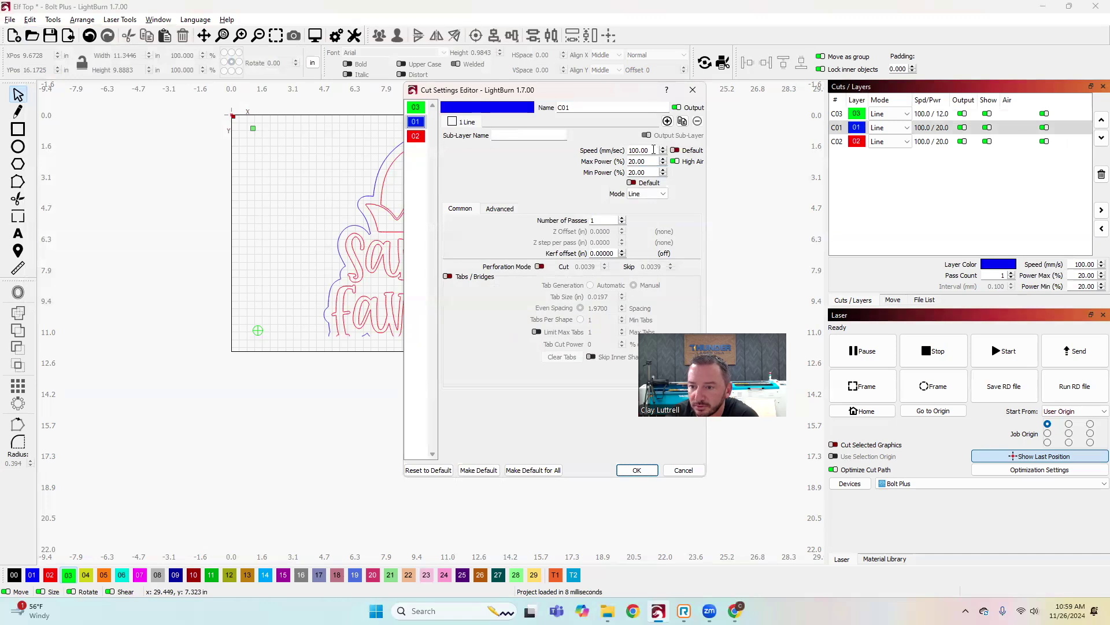
pyautogui.moveTo(654, 150); pyautogui.dragTo(624, 151)
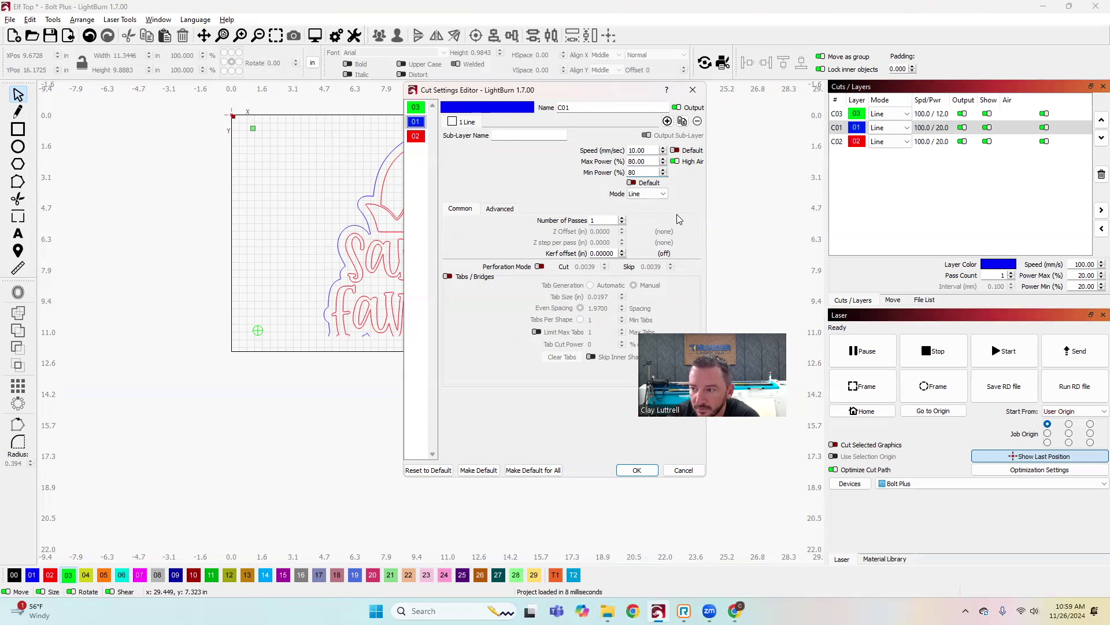
pyautogui.click(415, 136)
pyautogui.moveTo(653, 151); pyautogui.dragTo(623, 146)
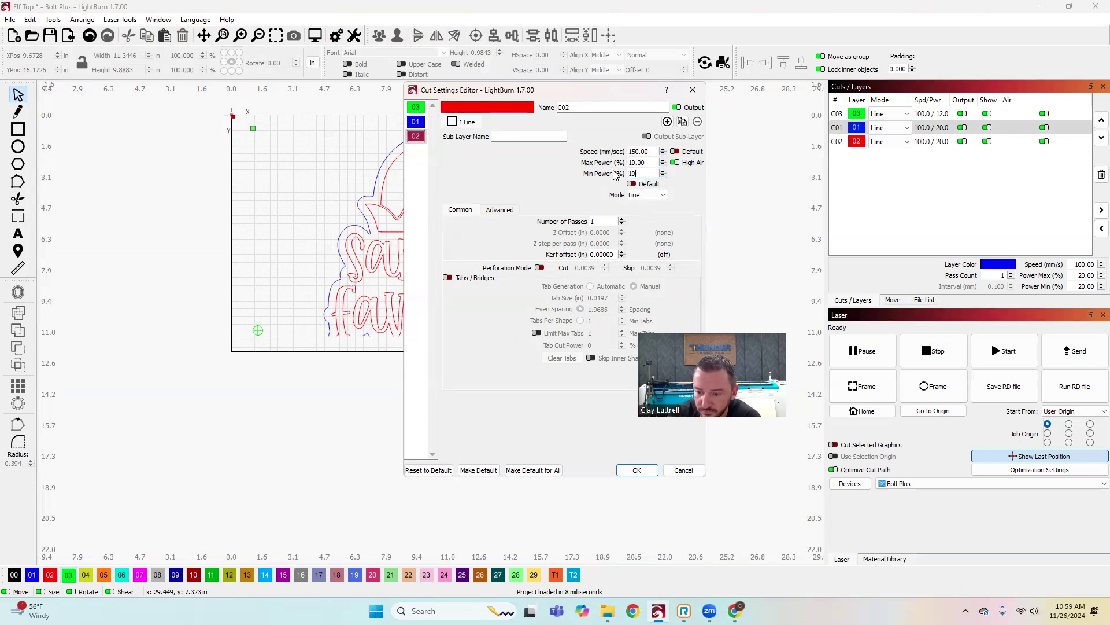
pyautogui.click(637, 469)
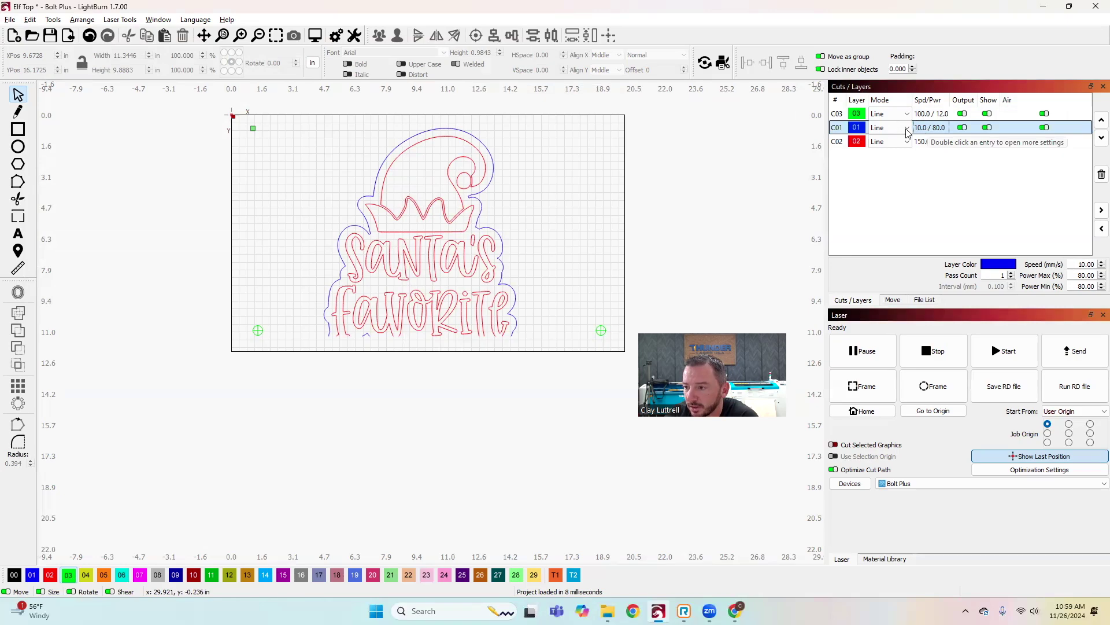
# - Move layer C01 to the end of the Cuts/Layers order
pyautogui.moveTo(857, 128)
pyautogui.mouseDown()
pyautogui.moveTo(860, 152)
pyautogui.moveTo(837, 137)
pyautogui.mouseUp()
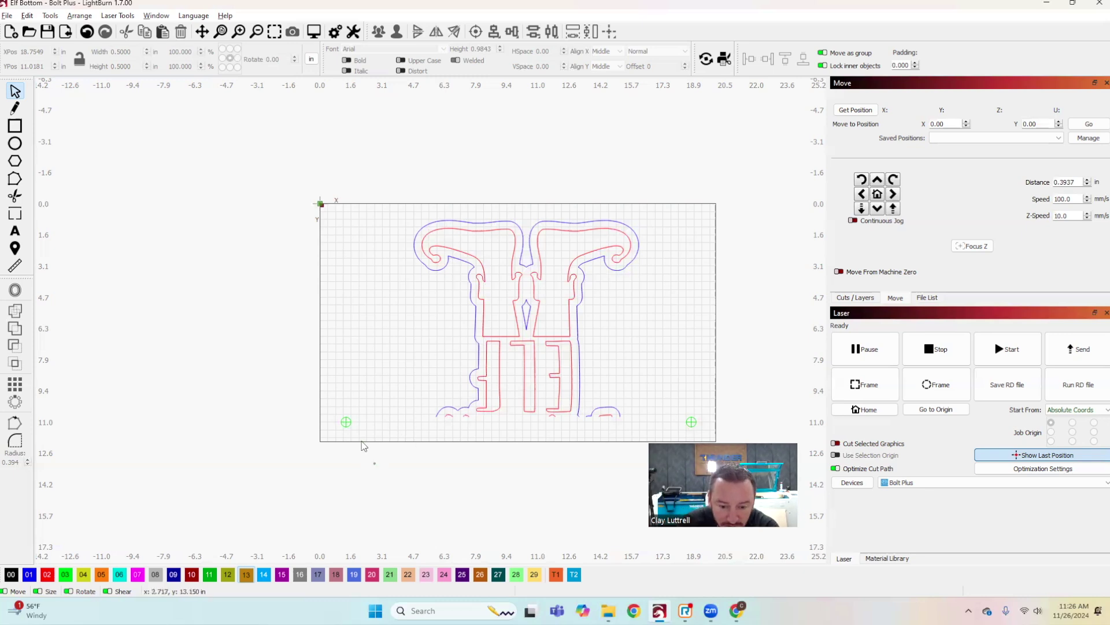
# - Select the lower-left target and record it as the first Print and Cut target
pyautogui.moveTo(364, 446); pyautogui.dragTo(328, 406)
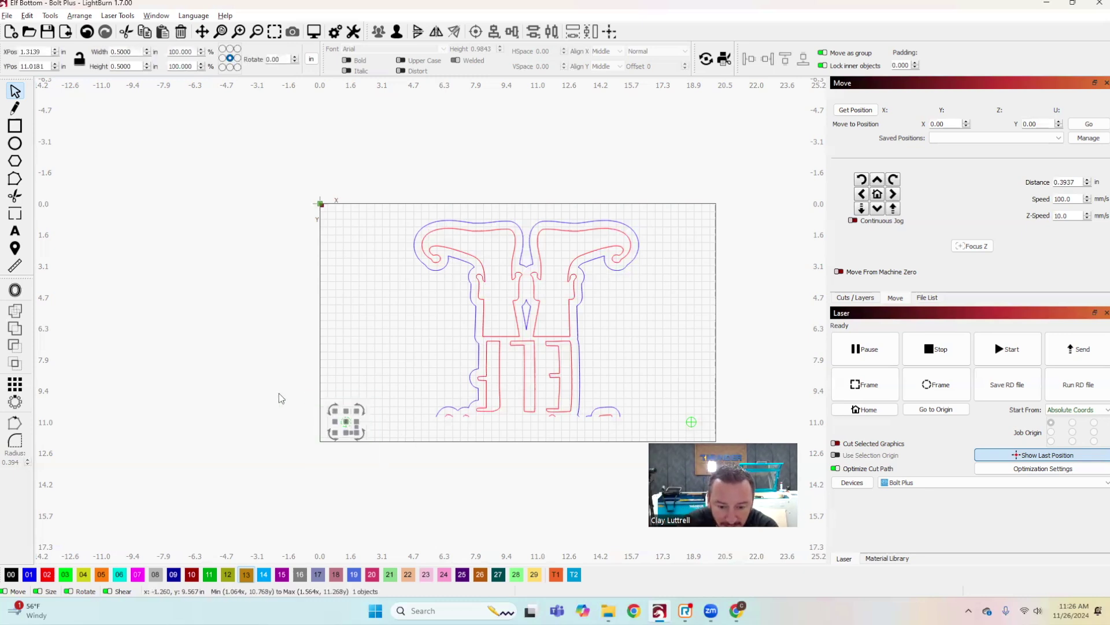
pyautogui.click(120, 17)
pyautogui.moveTo(231, 30)
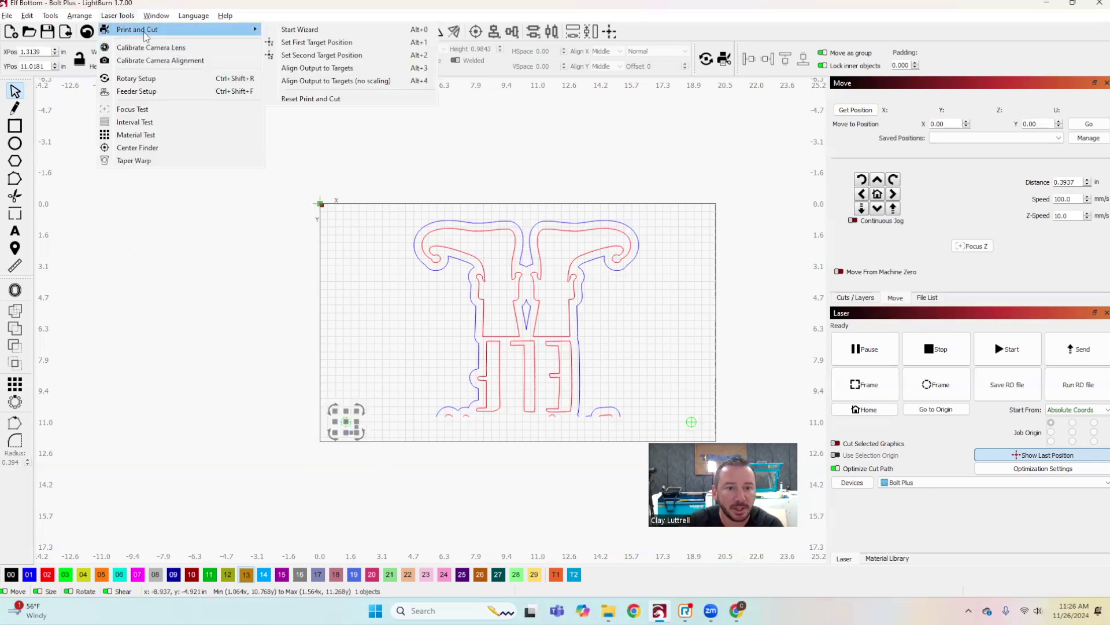
pyautogui.click(344, 34)
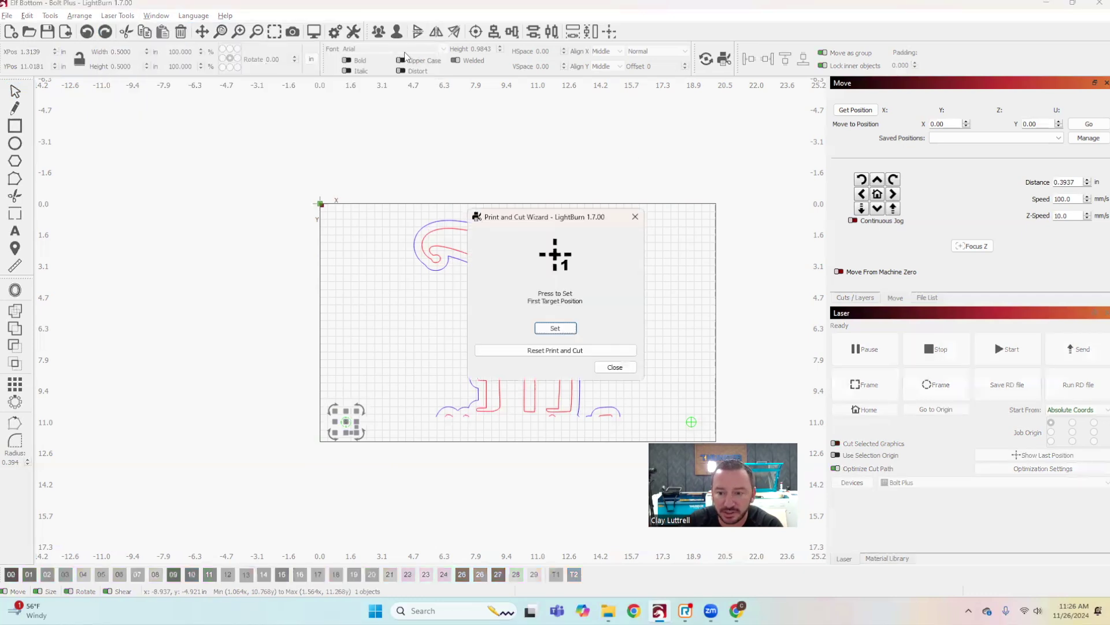
pyautogui.click(555, 328)
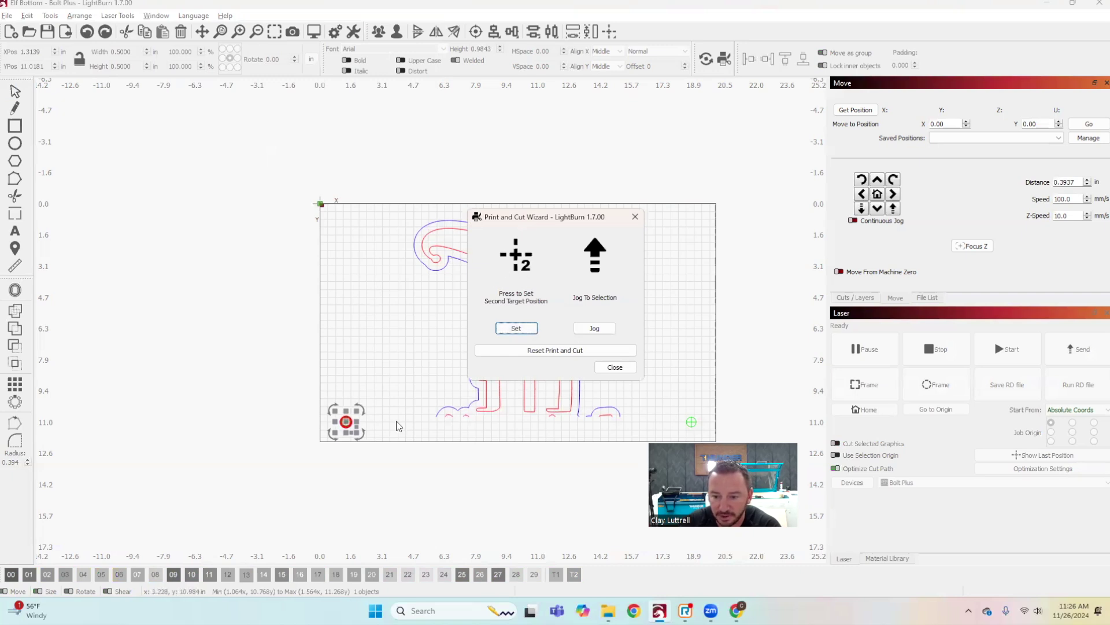
# - Record the lower-right target as the second target and align the output with scaling
pyautogui.moveTo(733, 438); pyautogui.dragTo(672, 403)
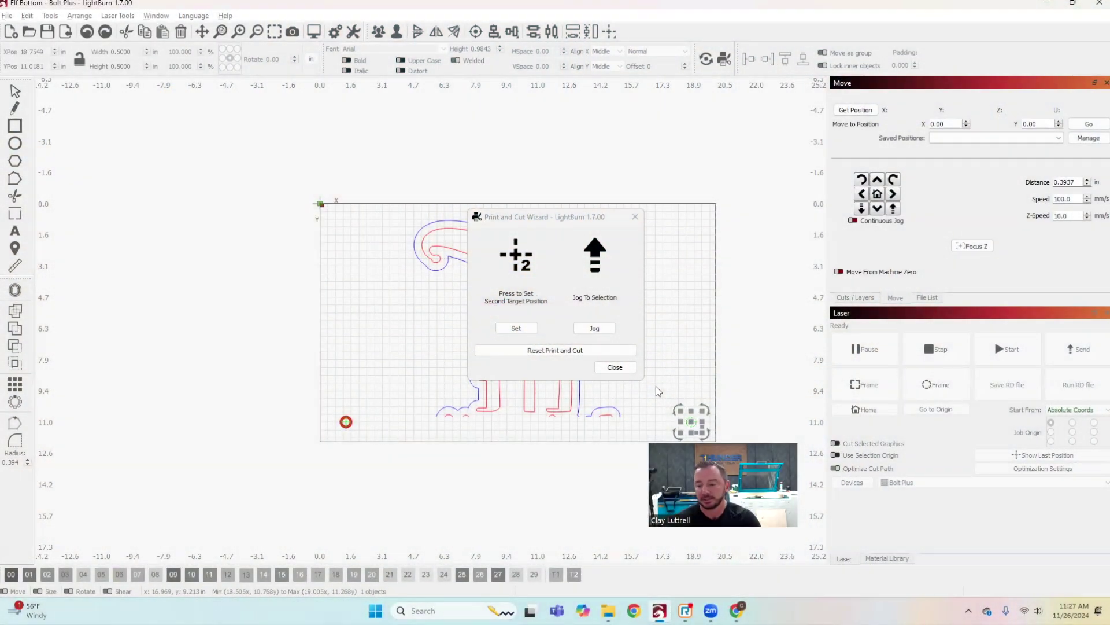
pyautogui.click(510, 328)
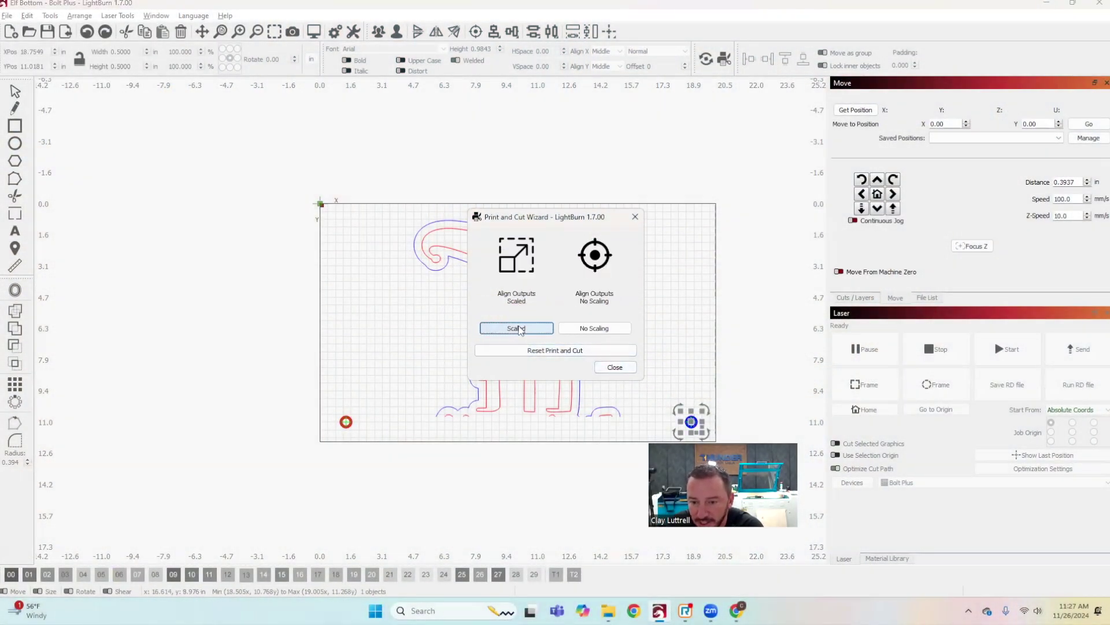
pyautogui.click(516, 328)
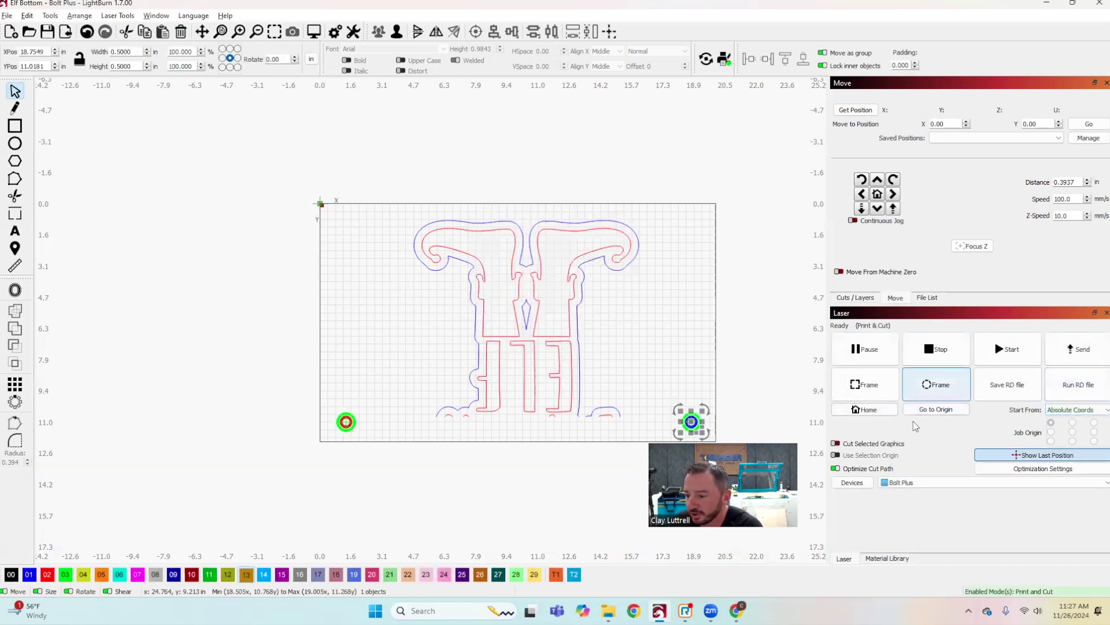
# - Bring up the Cuts / Layers list showing the red C02 layer
pyautogui.click(861, 298)
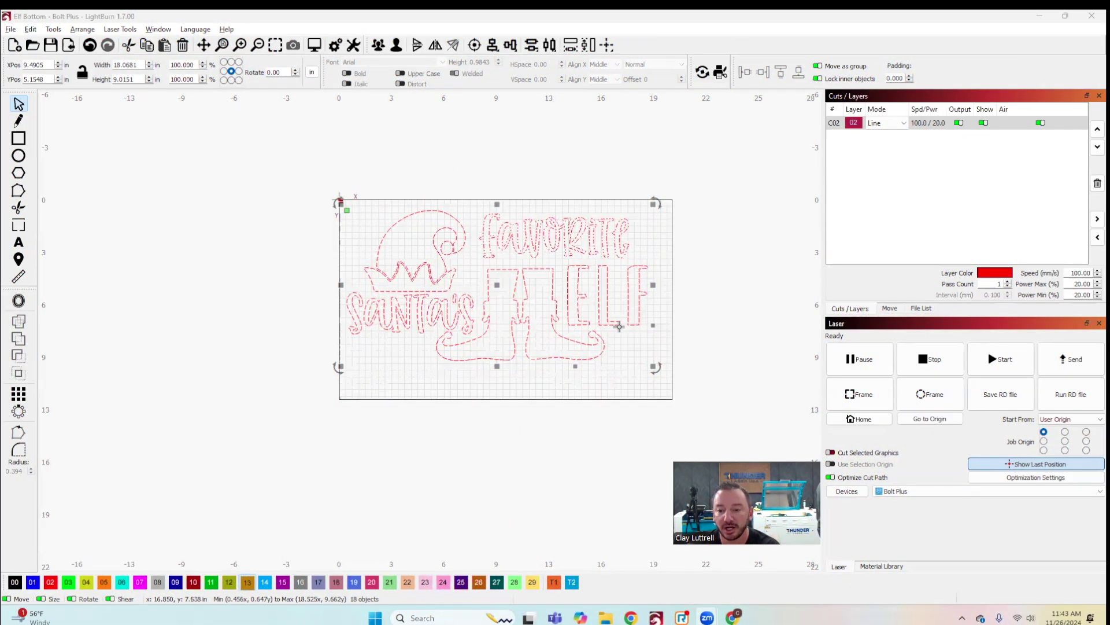
# - Select all the letter pieces and open the cut settings for layer C02
pyautogui.moveTo(751, 398); pyautogui.dragTo(338, 204)
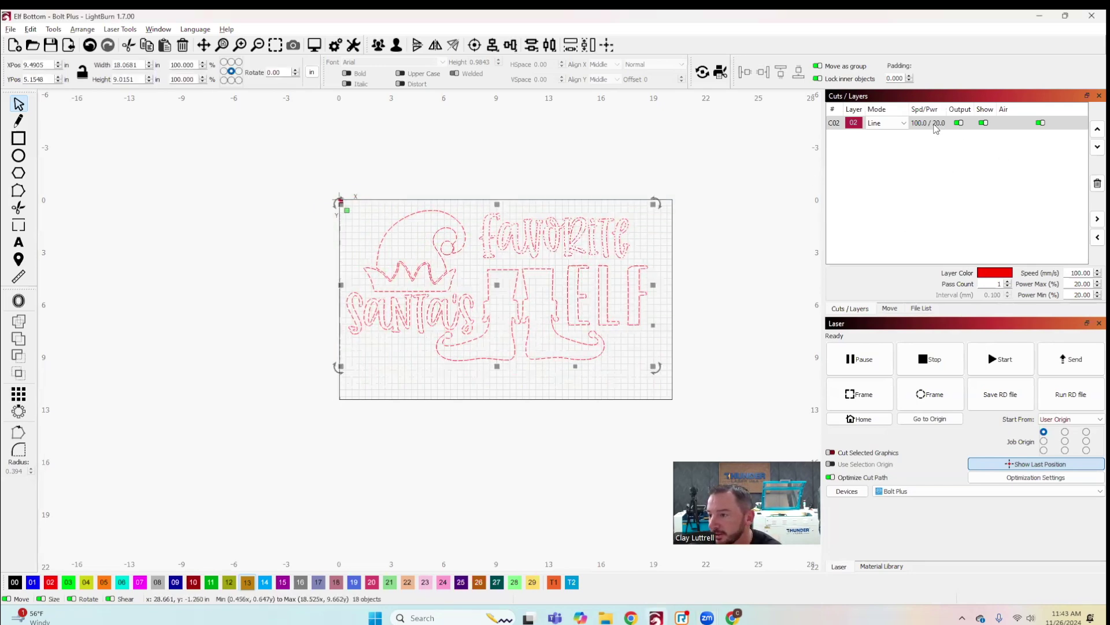
pyautogui.doubleClick(936, 129)
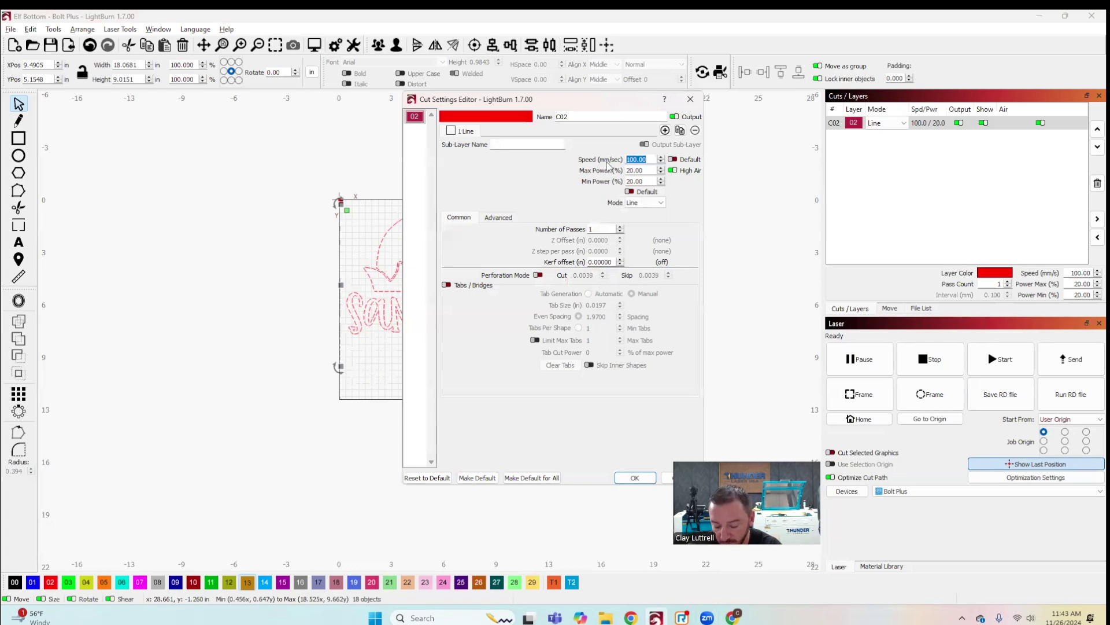